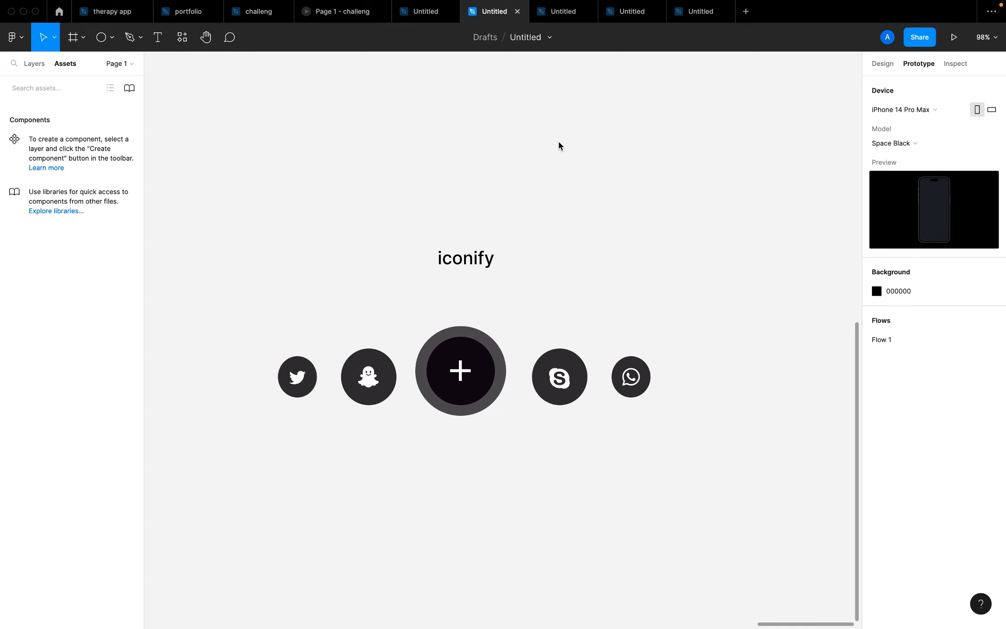
scroll(298, 382, "up", 3)
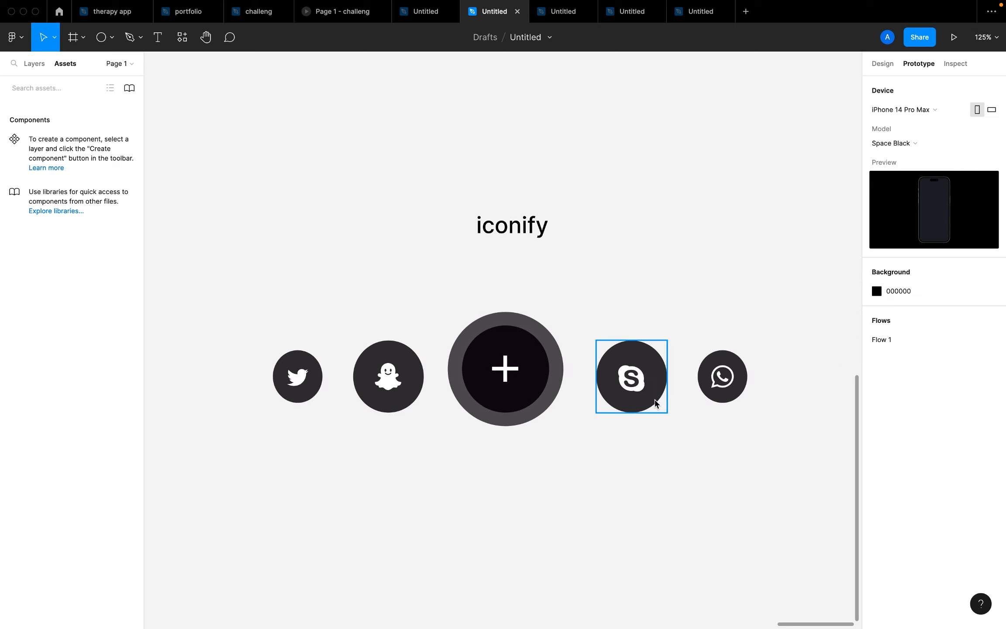
scroll(730, 434, "right", 3)
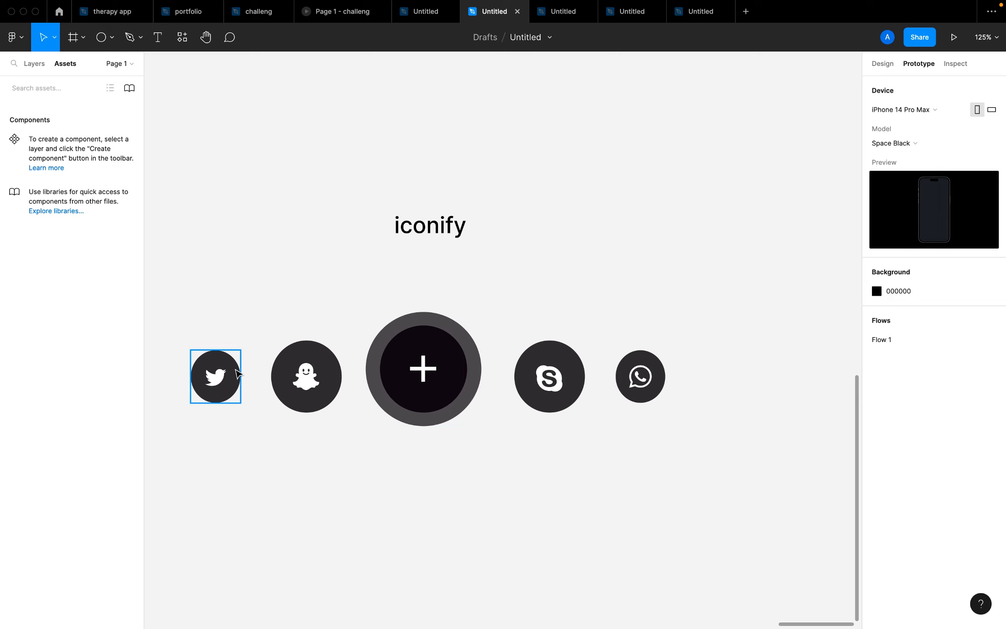
left_click_drag(363, 191, 468, 253)
left_click(509, 290)
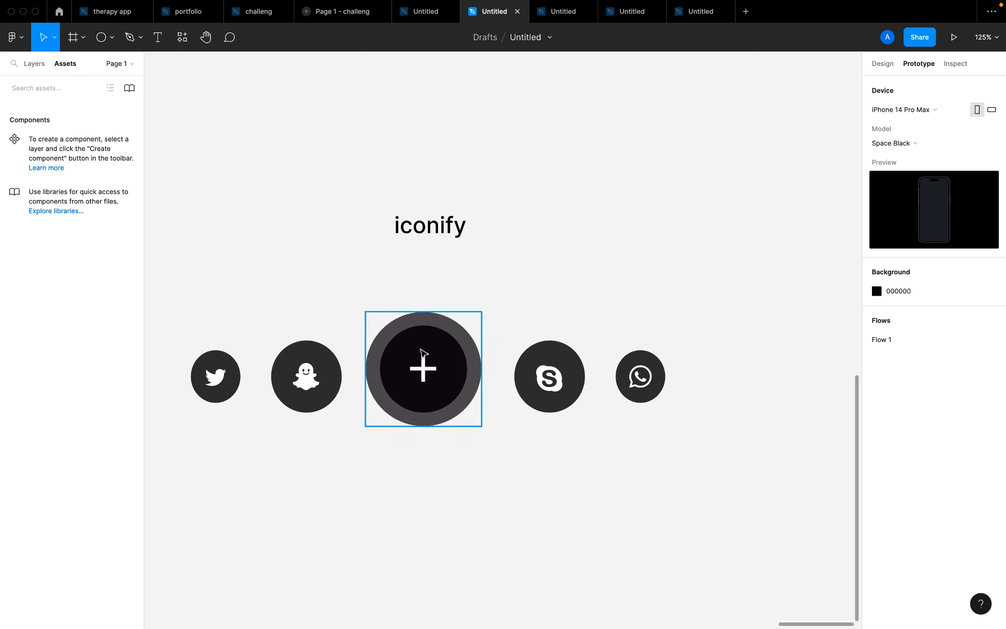
scroll(422, 351, "down", 3)
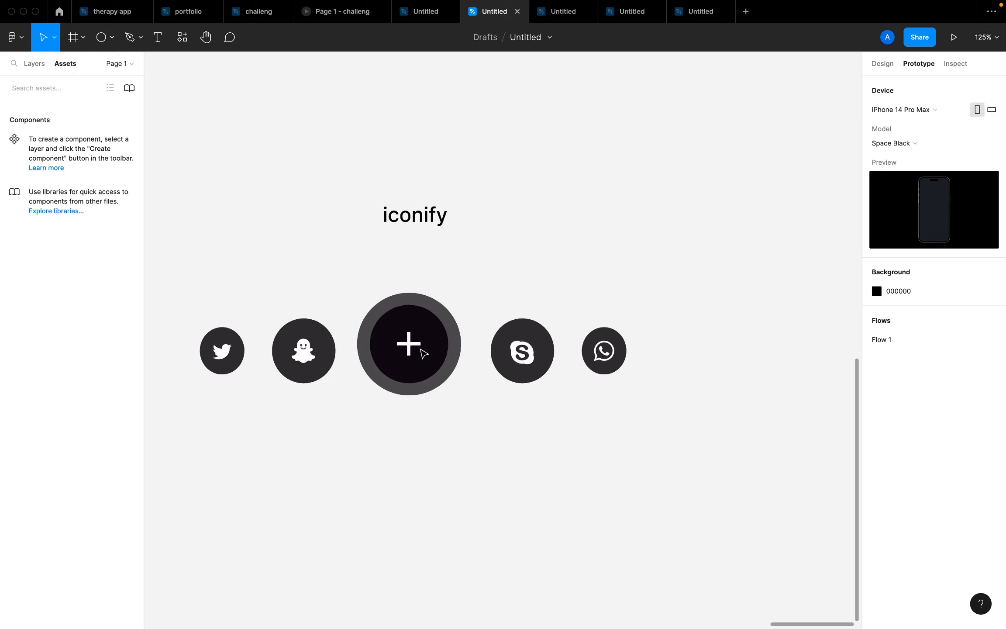
left_click_drag(201, 279, 643, 450)
left_click(639, 393)
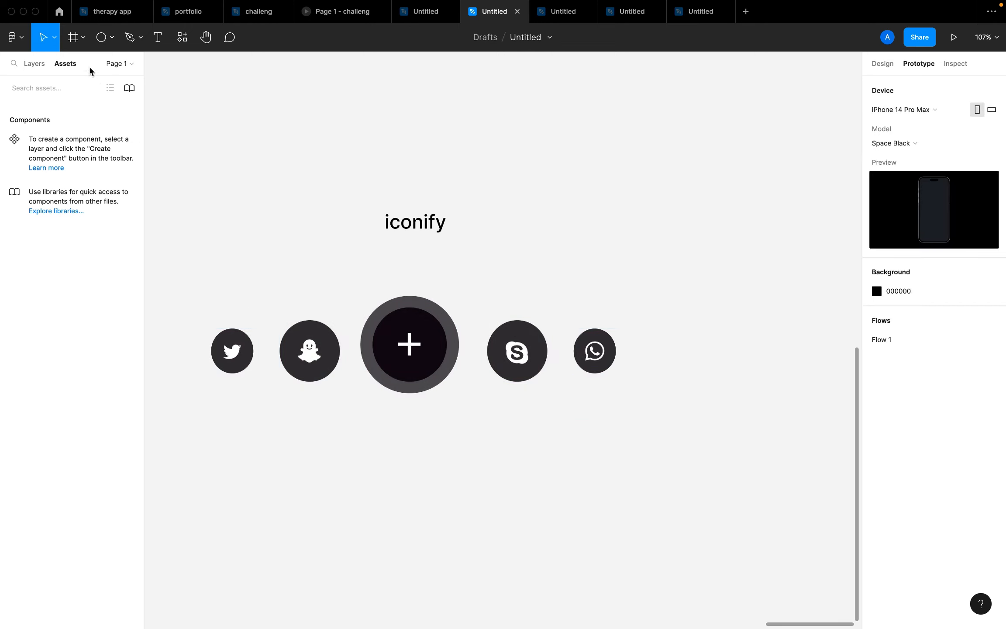
Duplicate the Twitter icon into the empty area above the row and inspect the shapes inside its group
left_click(249, 344)
left_click_drag(249, 344, 325, 183)
scroll(225, 208, "up", 5)
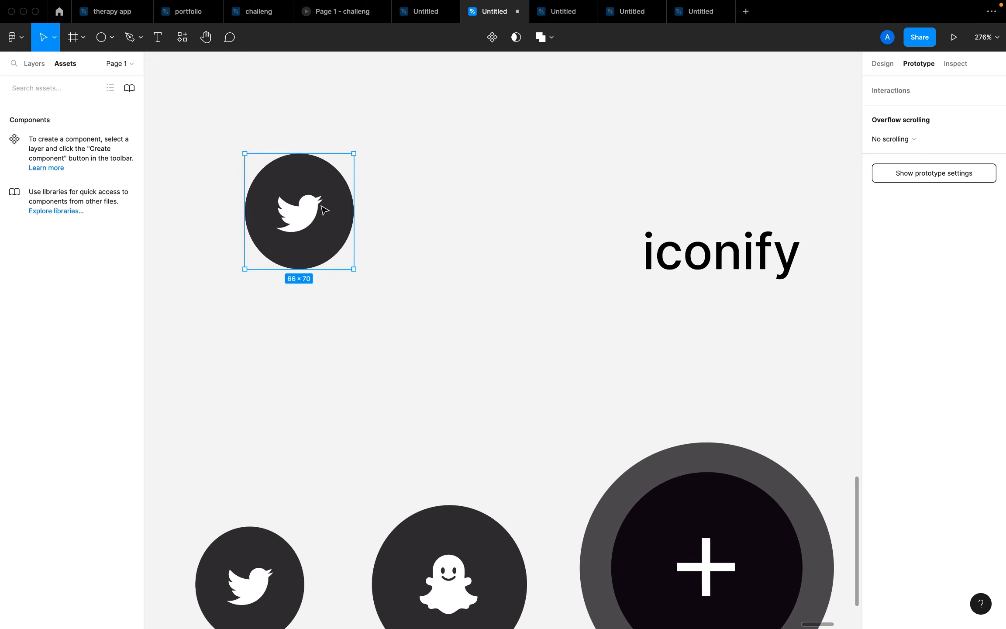
double_click(304, 222)
mouse_move(303, 224)
left_mouse_down()
mouse_move(472, 247)
mouse_move(431, 200)
mouse_move(301, 226)
left_mouse_up()
scroll(305, 225, "up", 6)
scroll(301, 225, "down", 5)
left_click(349, 213)
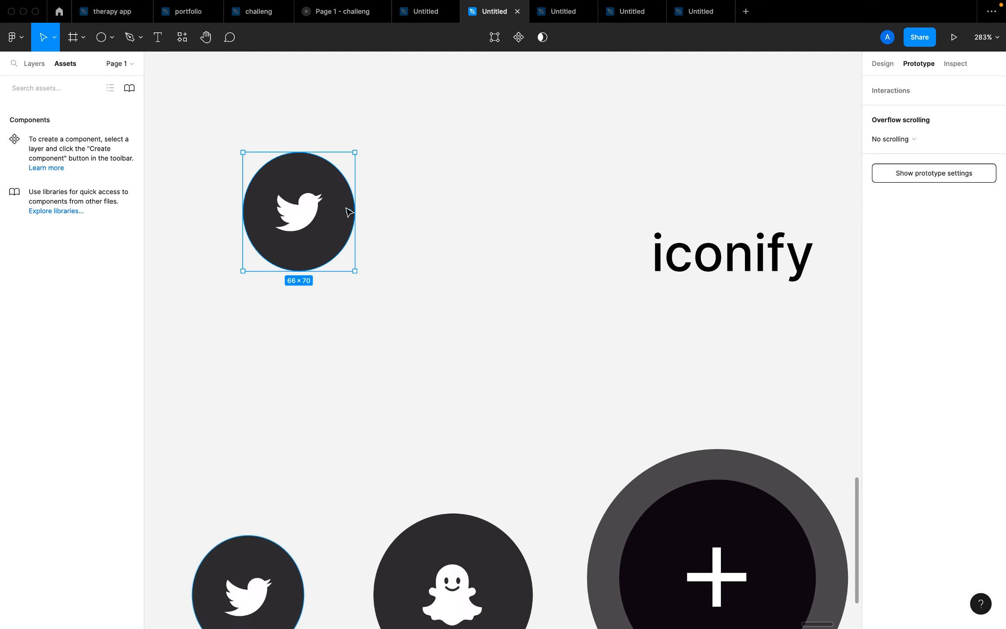
Delete the duplicated Twitter icon, including both its circle and bird shape
key("Delete")
scroll(341, 205, "down", 8)
left_click(339, 207)
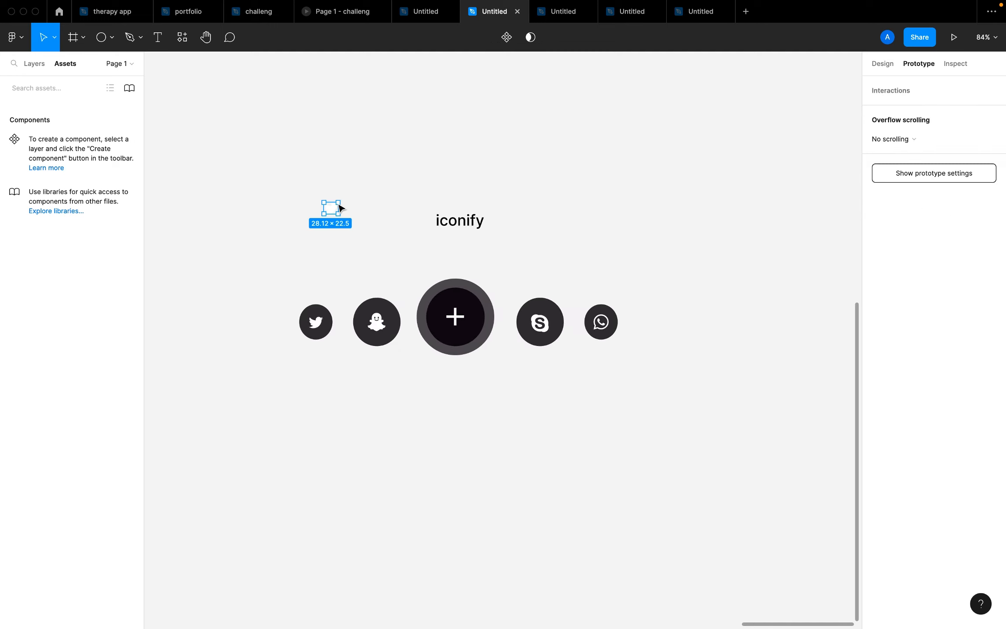
key("Escape")
scroll(433, 292, "up", 3)
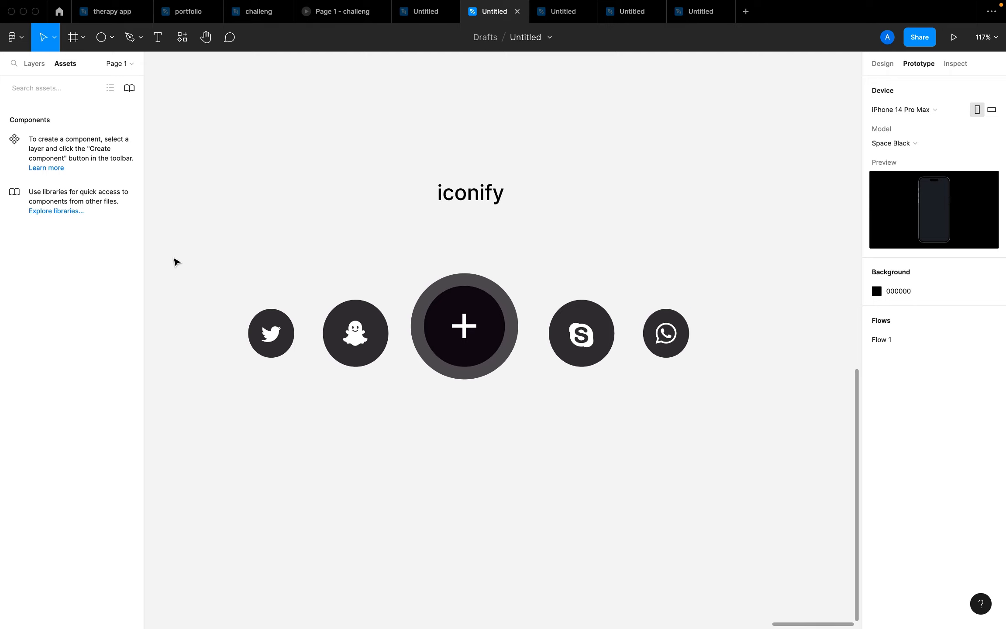
Turn the four social icons and the plus button into one single component
left_click(208, 274)
left_click_drag(206, 272, 704, 465)
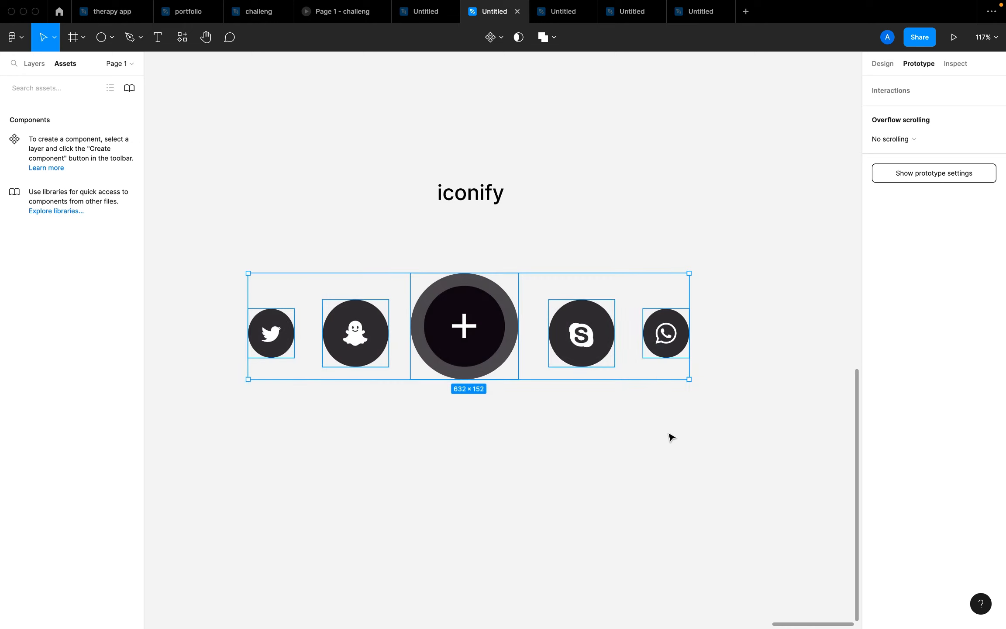
left_click(491, 38)
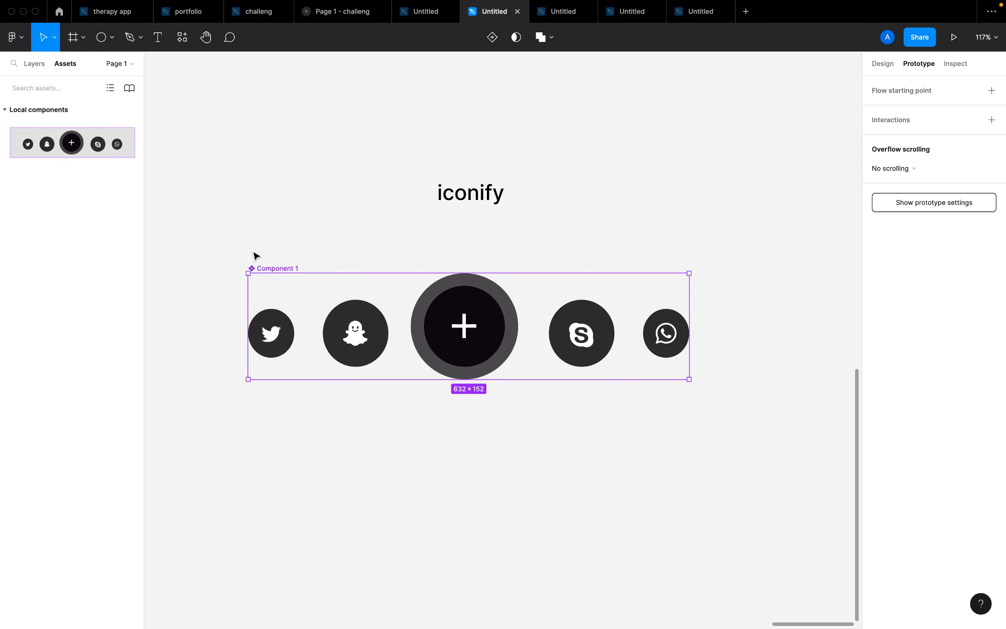
key("super+z")
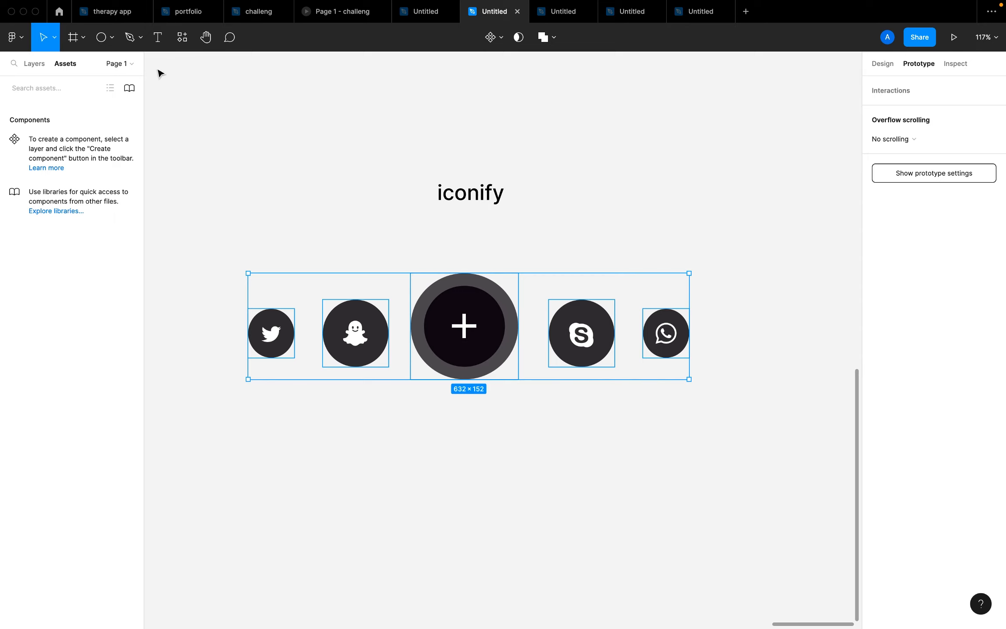
left_click(500, 39)
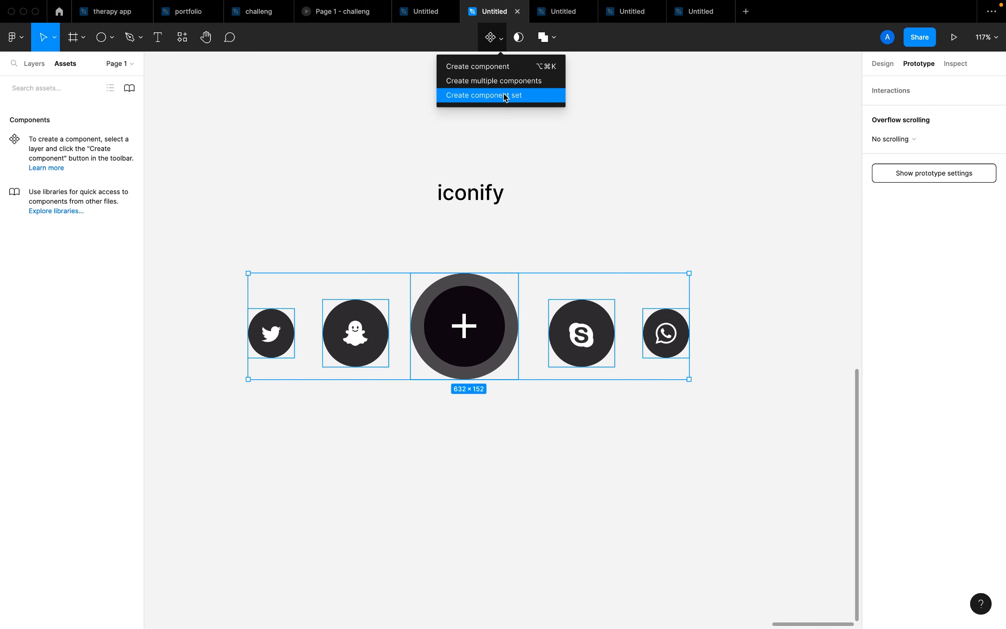
left_click(492, 67)
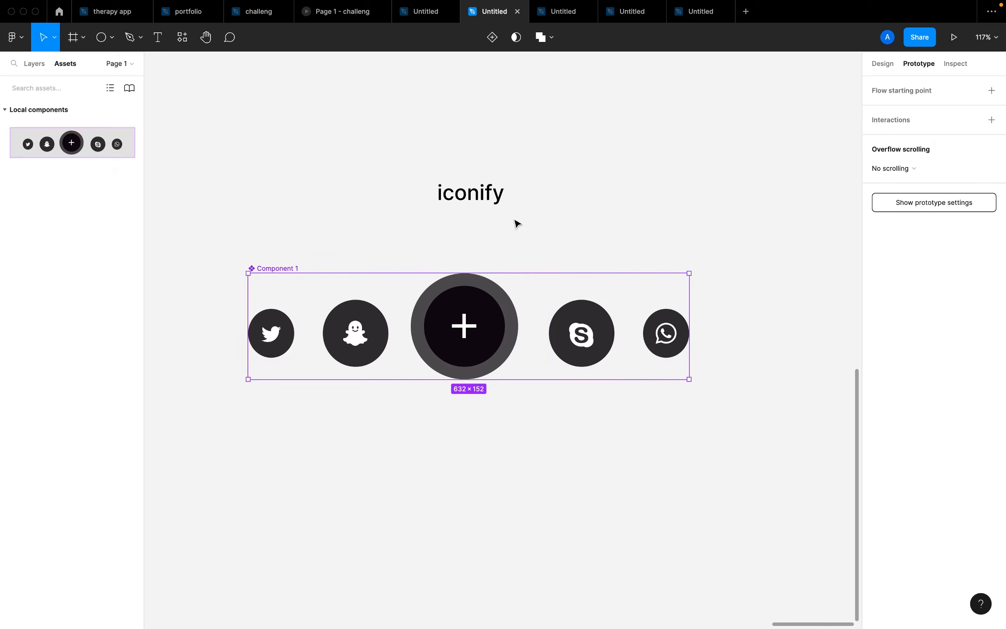
scroll(488, 347, "down", 1)
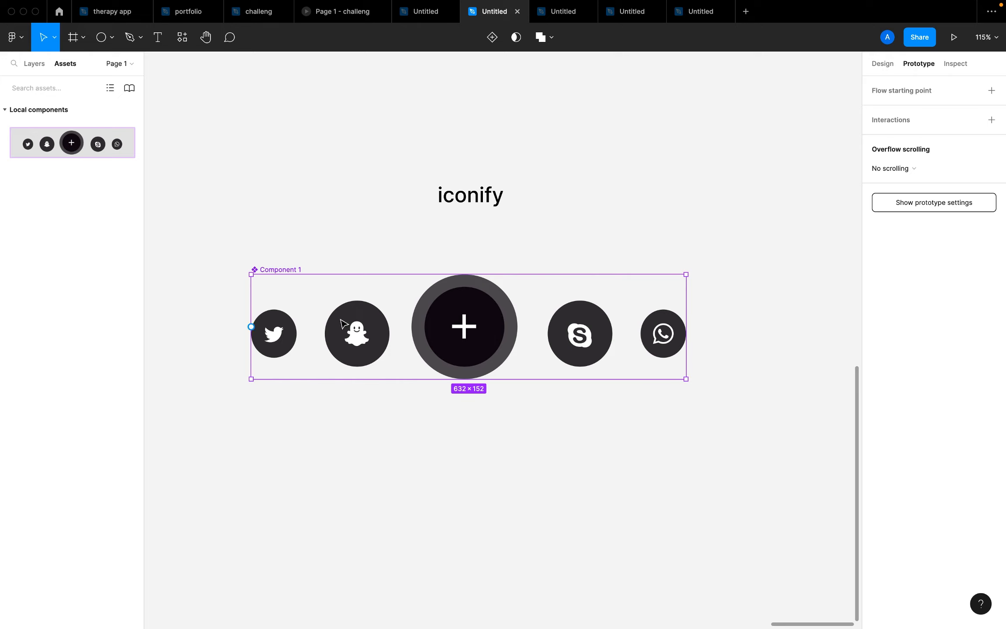
left_click(488, 212)
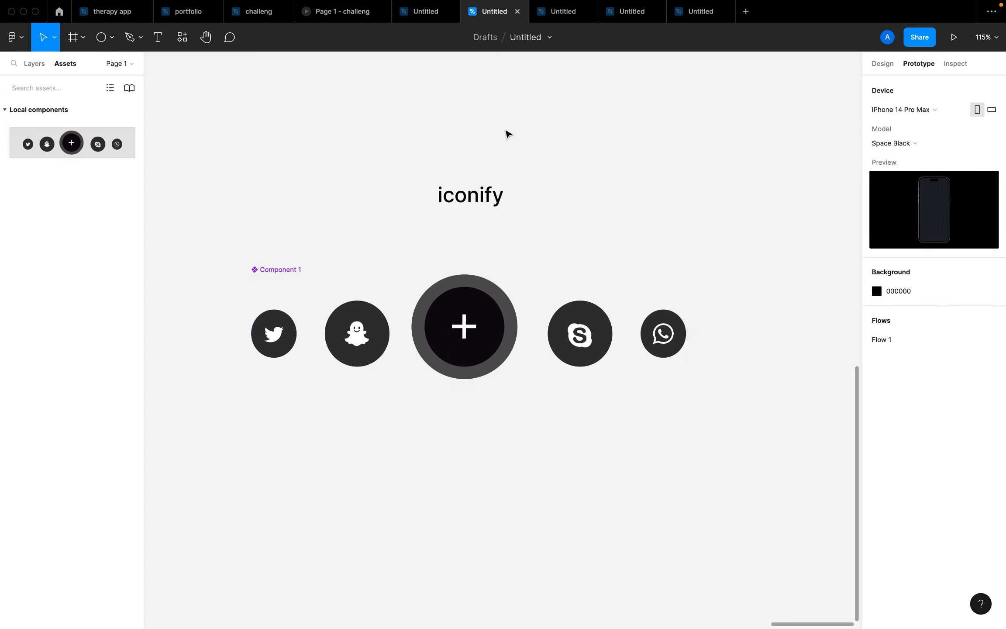
Add two variants to the icon row component, stacked below the original
left_click(462, 285)
left_click(492, 37)
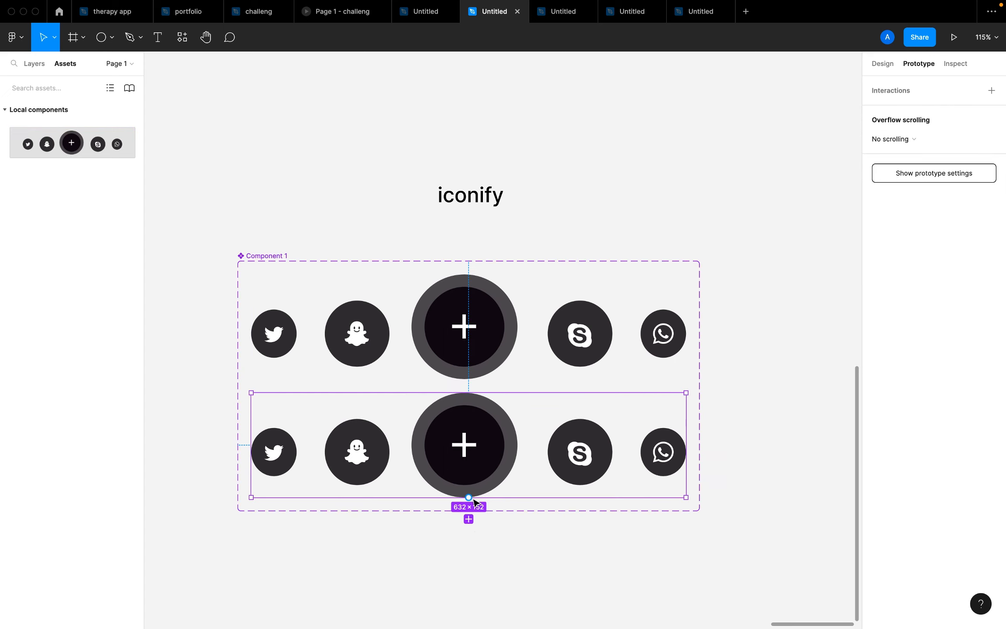
left_click(468, 518)
left_click(769, 597)
scroll(498, 348, "down", 4)
left_click(542, 214)
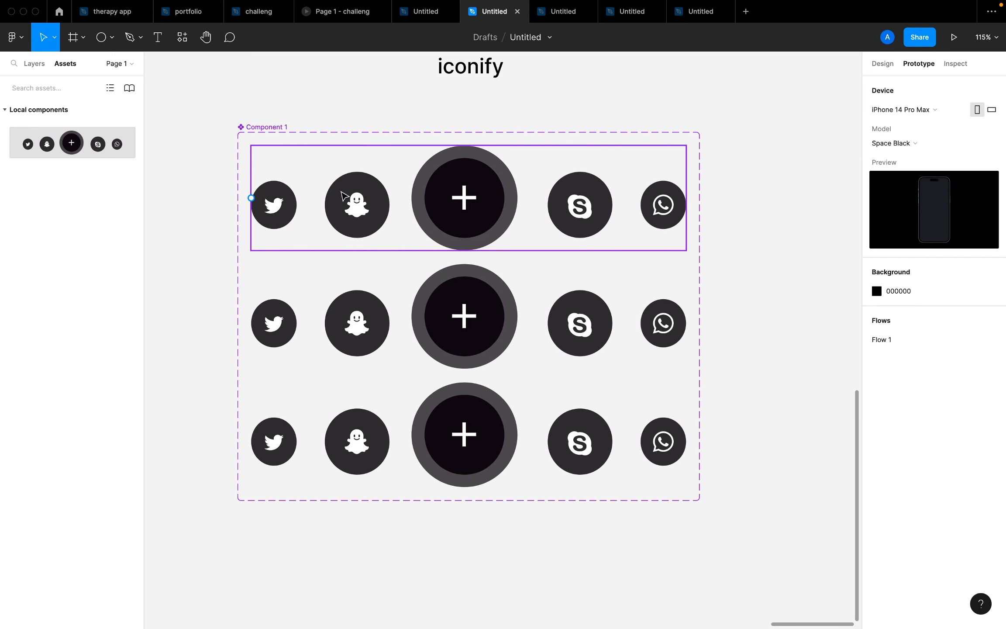
In the first variant, shift the Snapchat icon horizontally to X 207 and send it behind the plus button
left_click(361, 209)
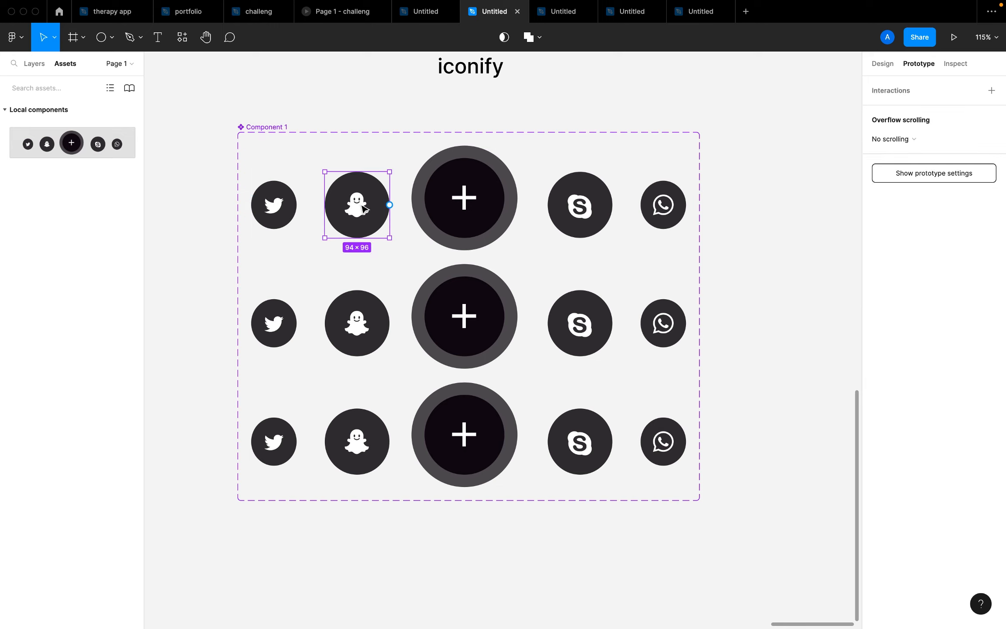
key("alt+8")
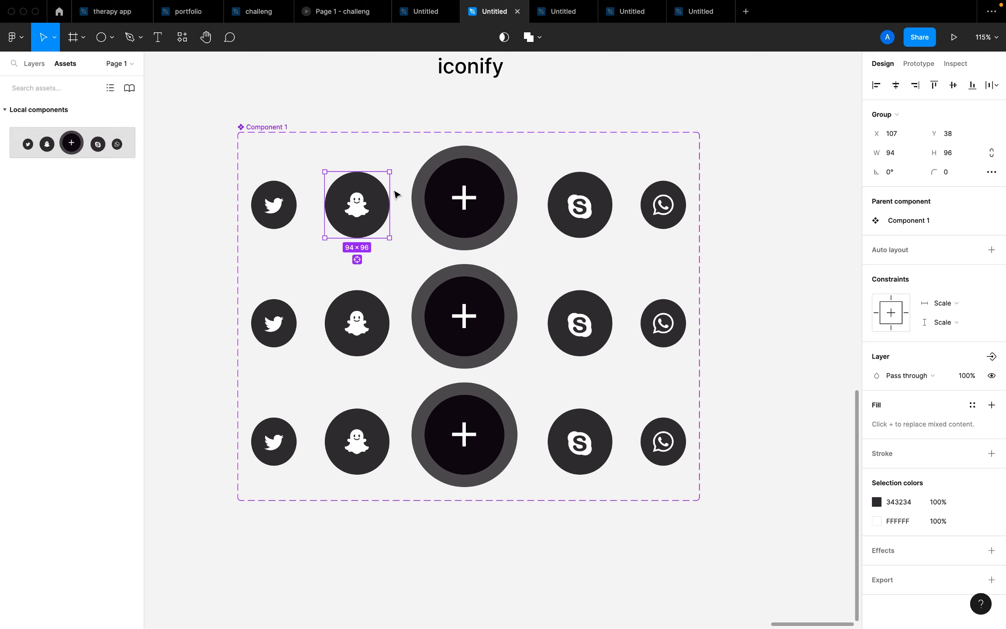
left_click(919, 67)
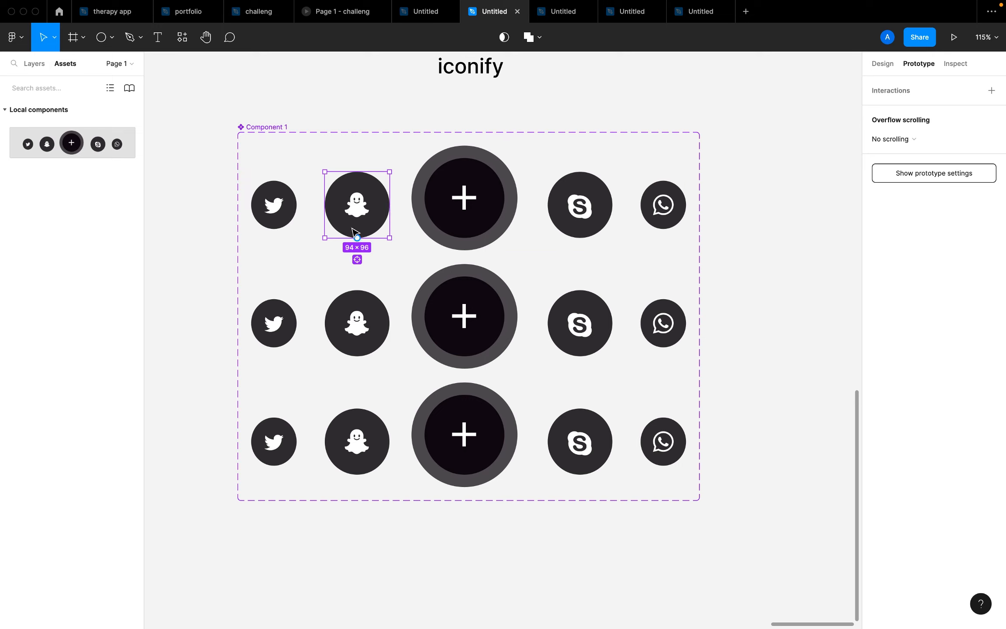
left_click(889, 66)
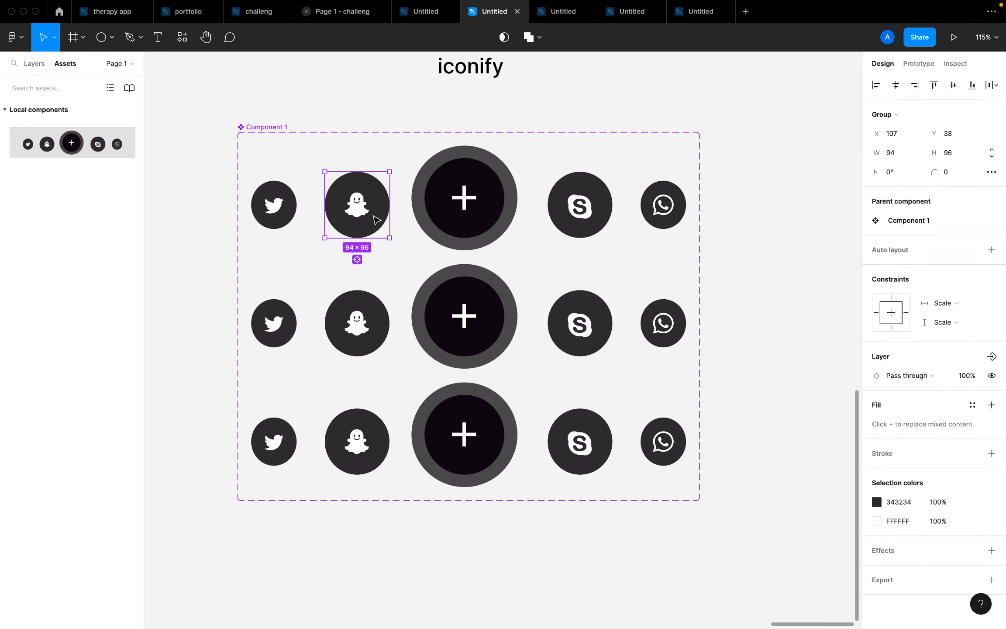
key("shift+Right")
key("shift+Right")
key("shift+Right")
key("shift+Right")
key("shift+Right")
key("shift+Right")
key("shift+Right")
key("shift+Right")
key("shift+Right")
key("shift+Right")
key("shift+Right")
key("shift+Right")
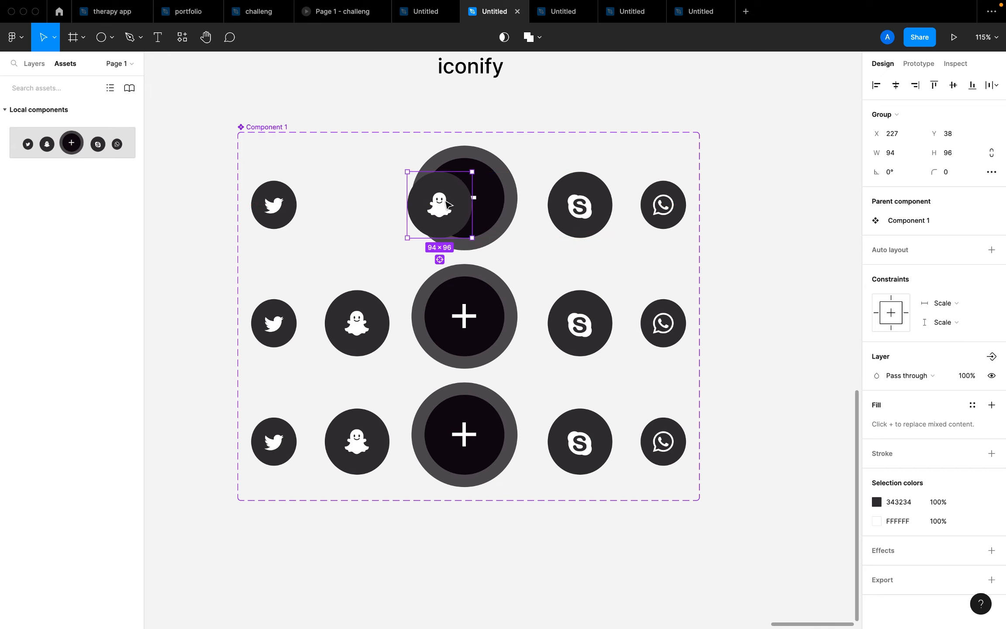
key("shift+Left")
key("shift+Left")
key("shift+Left")
key("shift+Left")
key("shift+Left")
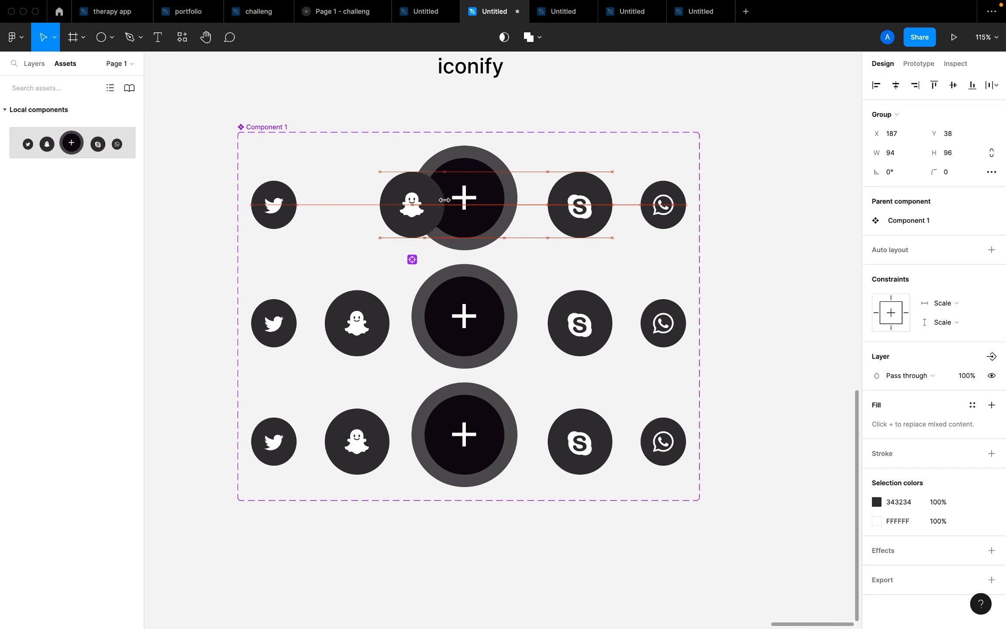
key("shift+Right")
key("shift+Right")
key("shift+Right")
right_click(443, 201)
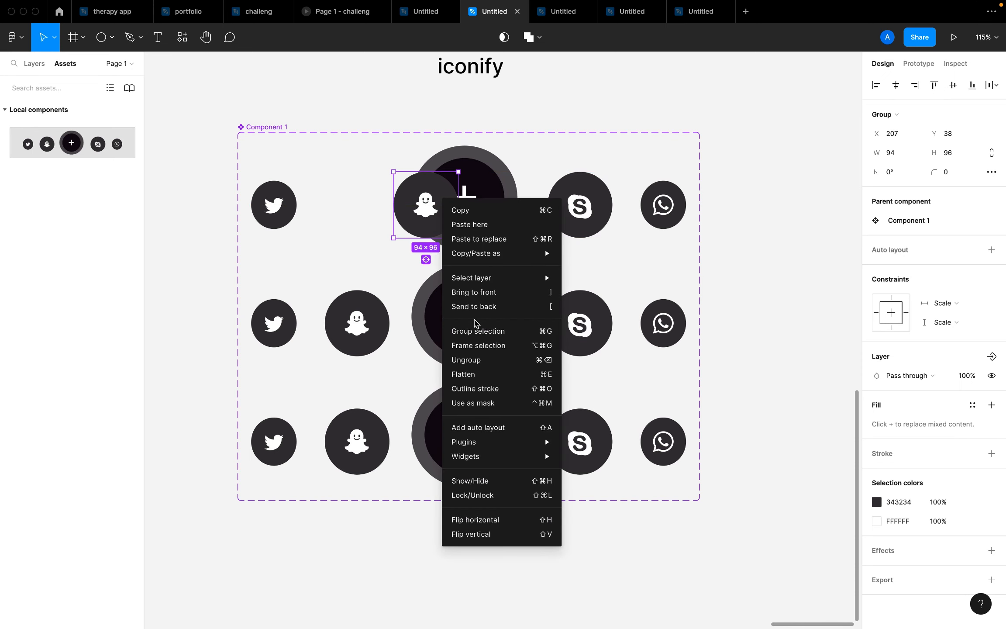
left_click(482, 311)
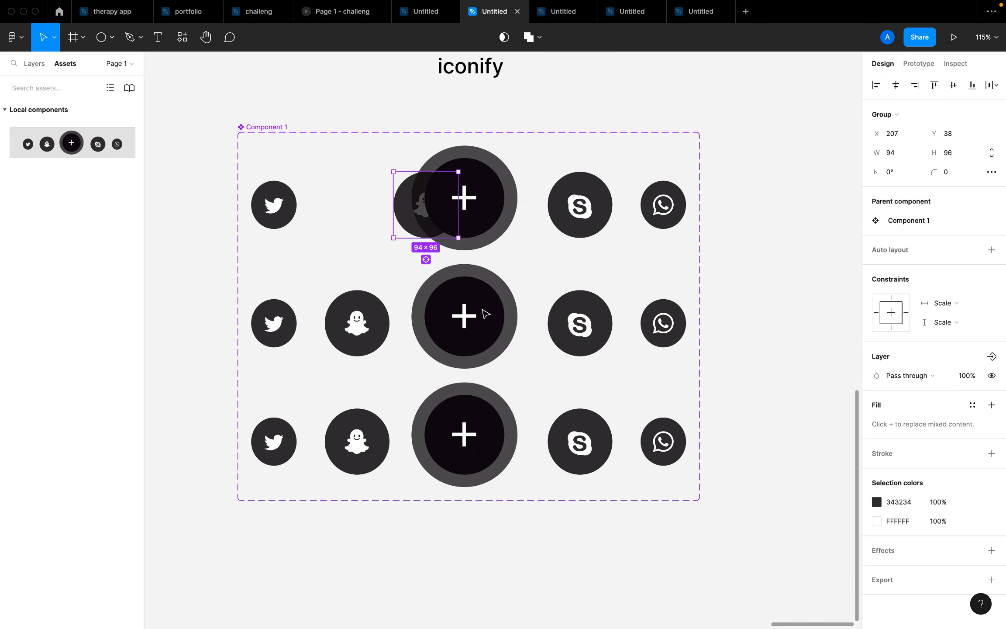
Nudge the first variant's Snapchat icon to X 267, Y 28 so it hides behind the plus button
key("shift+Right")
key("shift+Right")
key("shift+Right")
key("shift+Right")
key("shift+Right")
key("shift+Right")
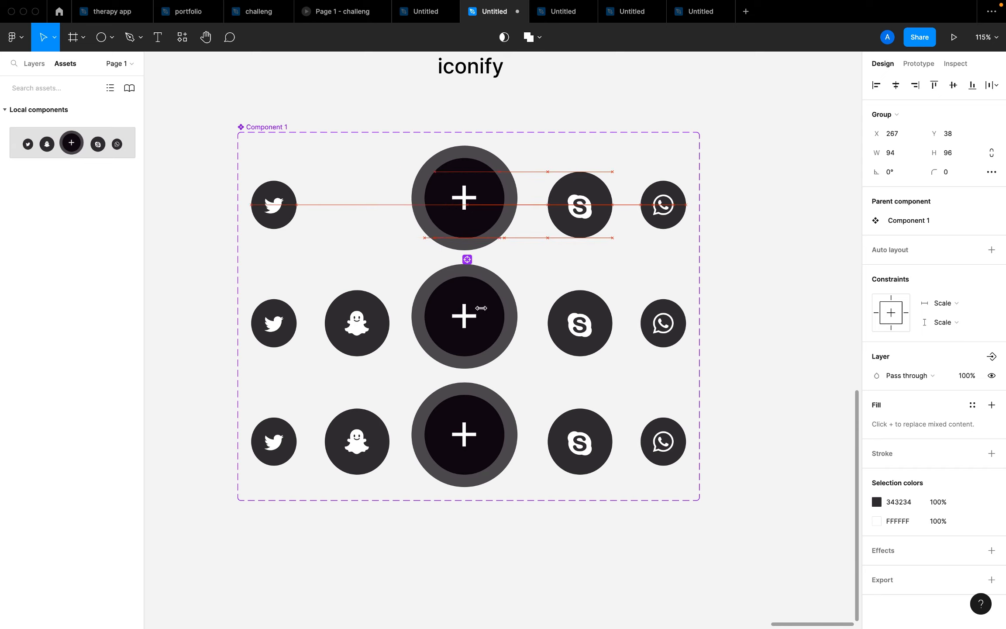
key("shift+Up")
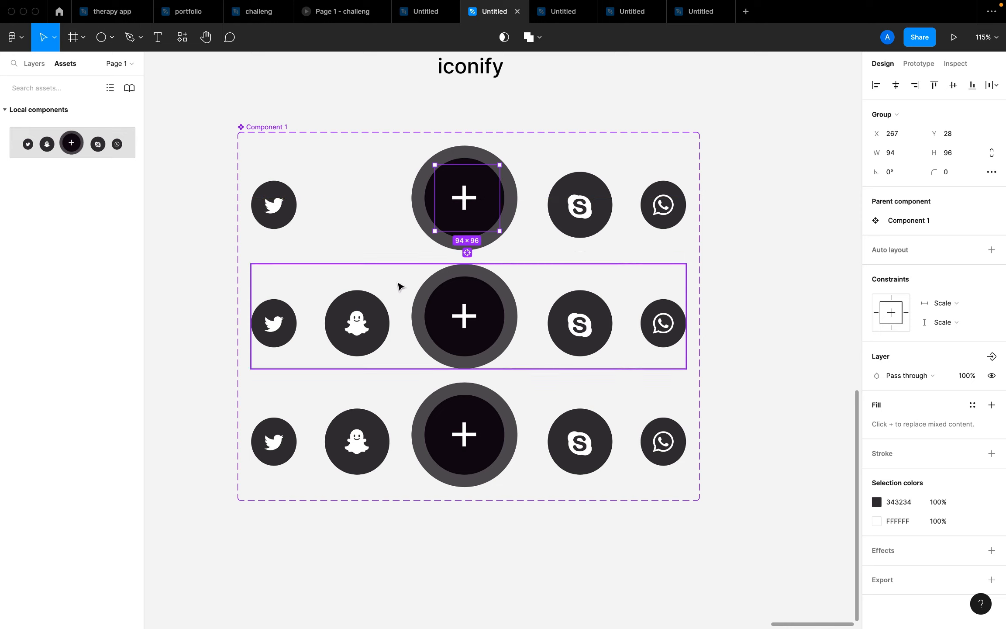
Move the first variant's Twitter icon horizontally to X 270 and send it to the back behind the plus button
left_click(273, 213)
key("shift+Right")
key("shift+Right")
key("shift+Right")
key("shift+Right")
key("shift+Right")
key("shift+Right")
key("shift+Right")
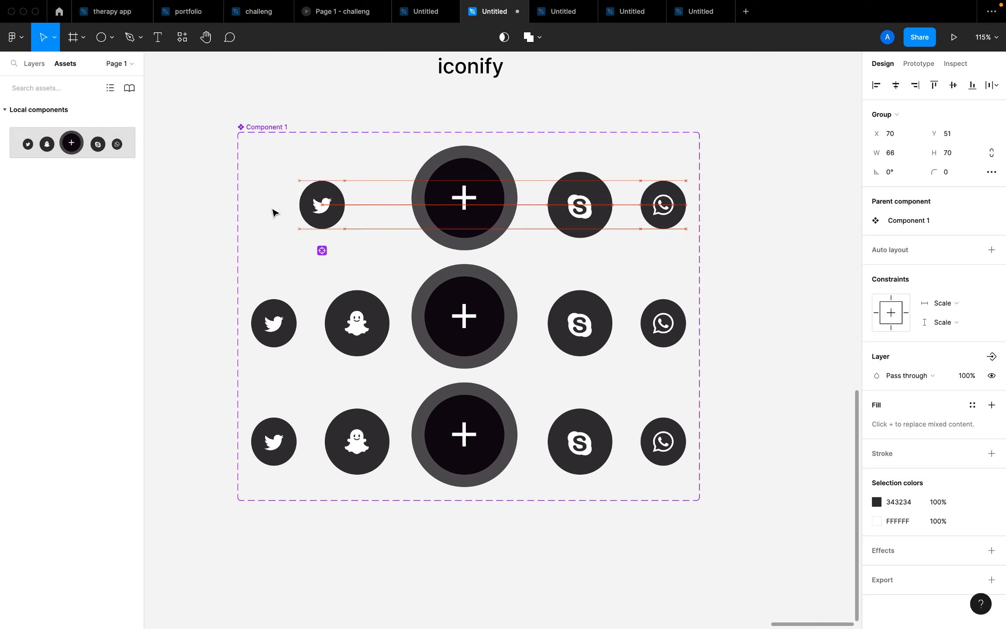
key("shift+Right")
key("shift+Right")
key("shift+Right")
key("shift+Right")
key("shift+Right")
key("shift+Right")
key("shift+Right")
key("shift+Right")
key("shift+Right")
key("shift+Right")
key("shift+Right")
key("shift+Right")
key("shift+Right")
key("shift+Right")
key("shift+Right")
key("shift+Right")
key("shift+Right")
key("shift+Right")
key("shift+Right")
key("shift+Right")
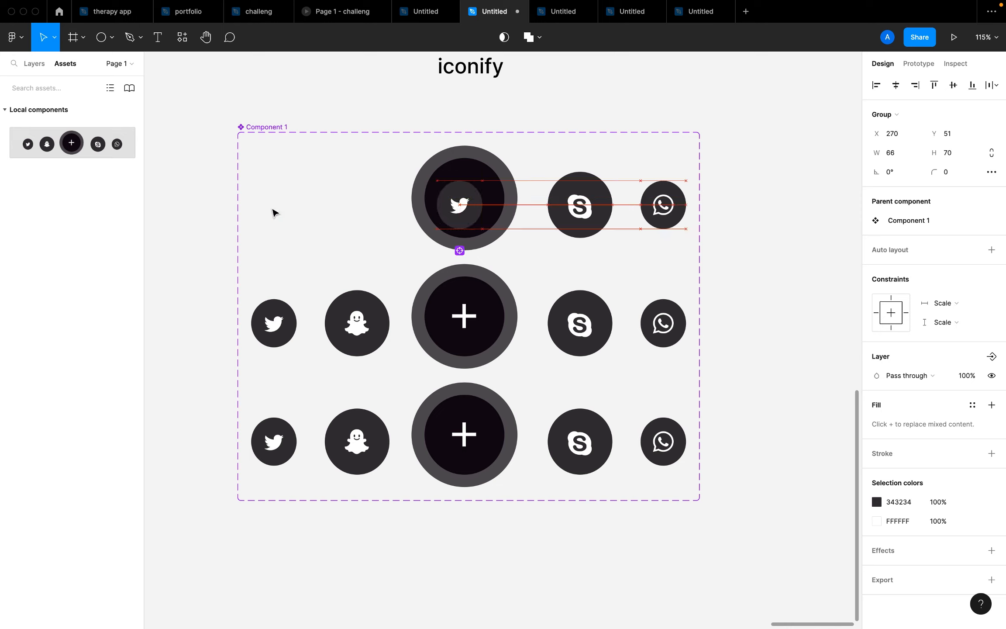
right_click(457, 202)
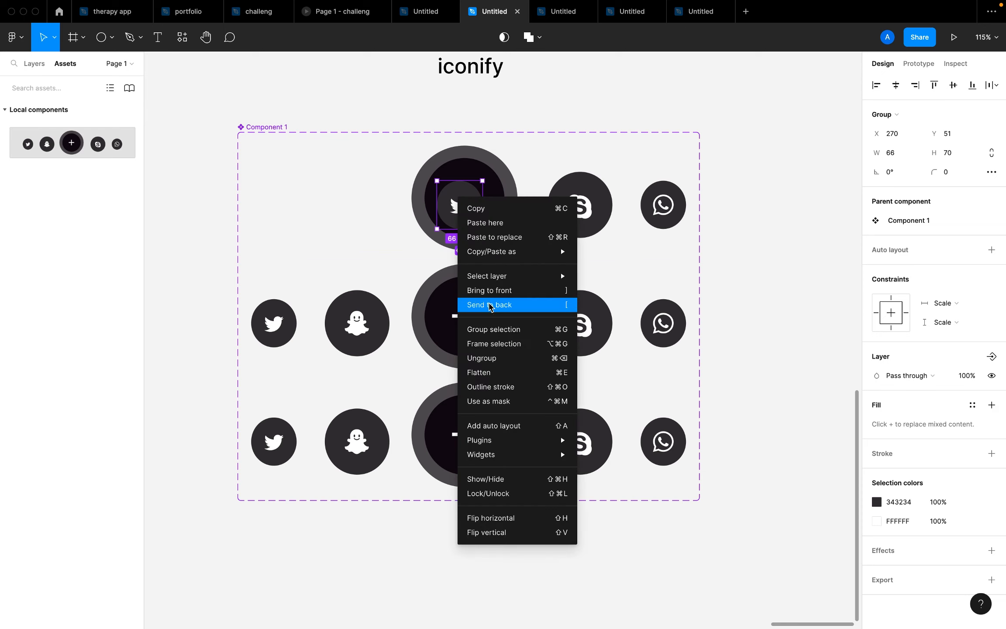
left_click(489, 306)
Send the Skype and WhatsApp icons of the first variant to the back
left_click(585, 232)
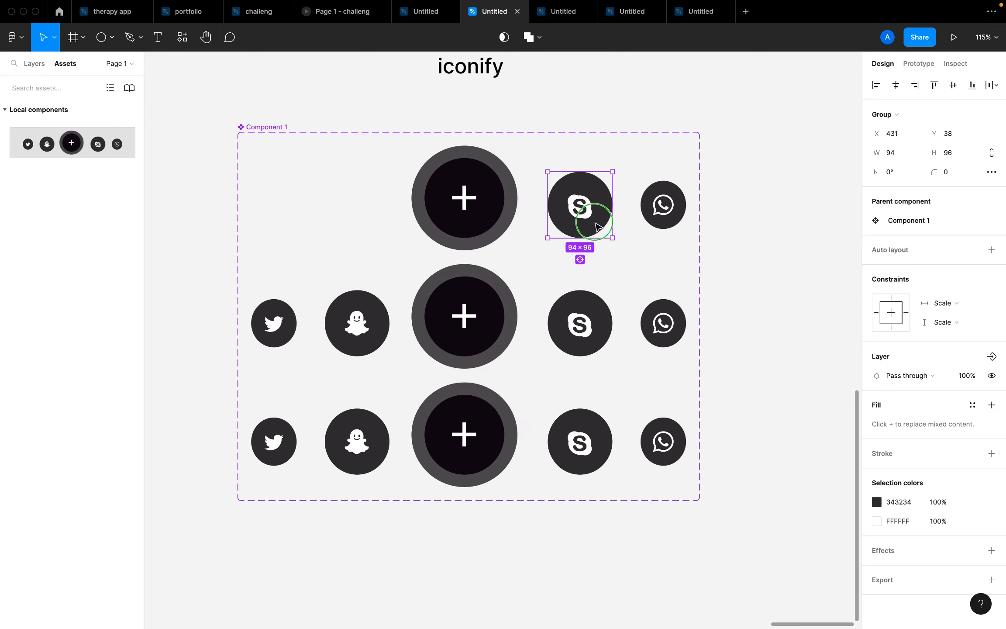
right_click(595, 221)
left_click(622, 326)
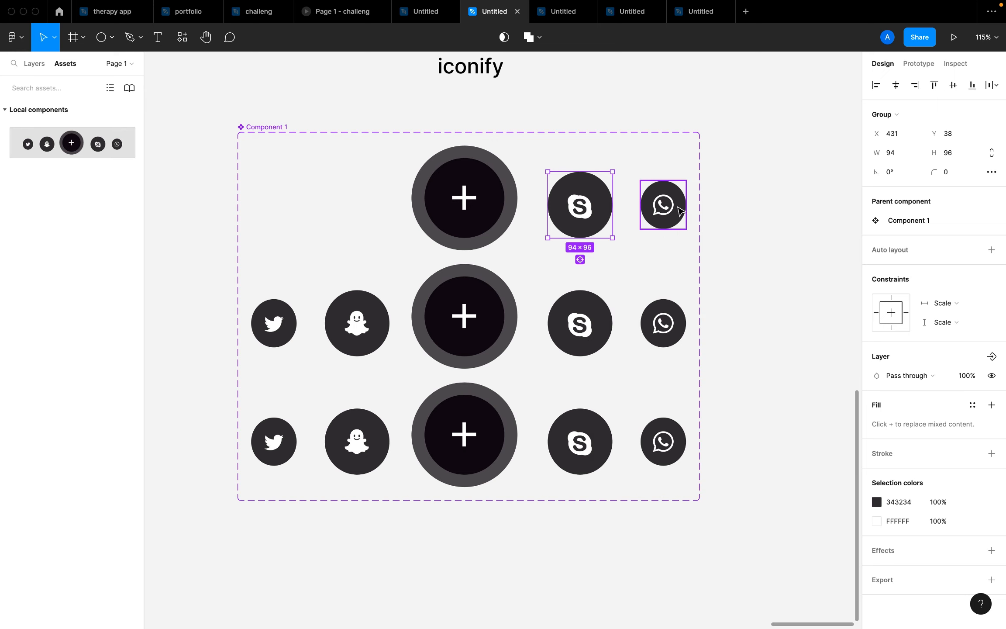
left_click(679, 211)
right_click(675, 200)
left_click(702, 316)
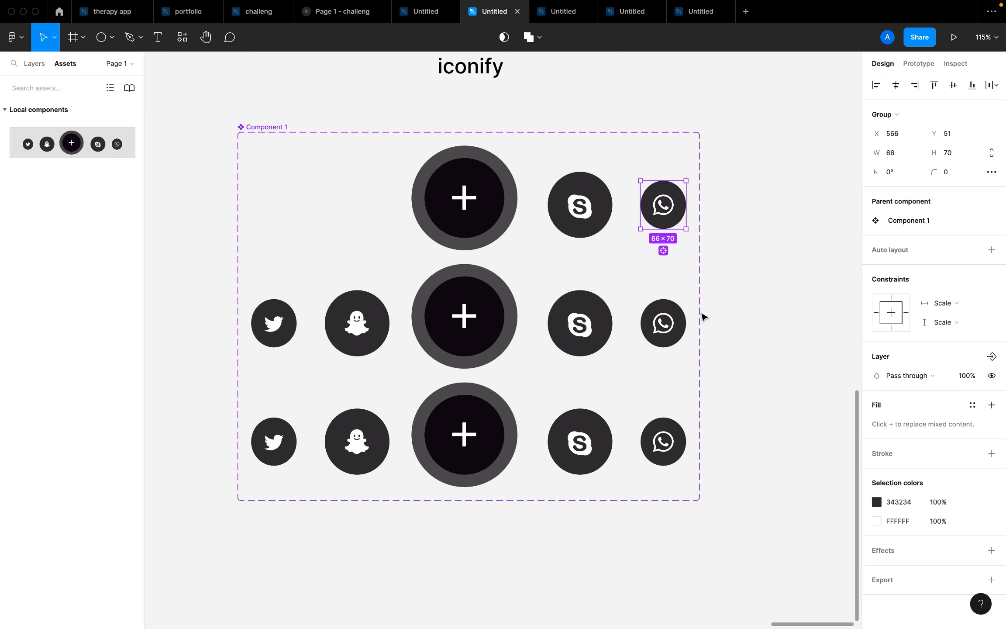
Move the first variant's Skype icon to X 262, Y 36 so it hides behind the plus button
left_click(602, 234)
left_click(590, 225)
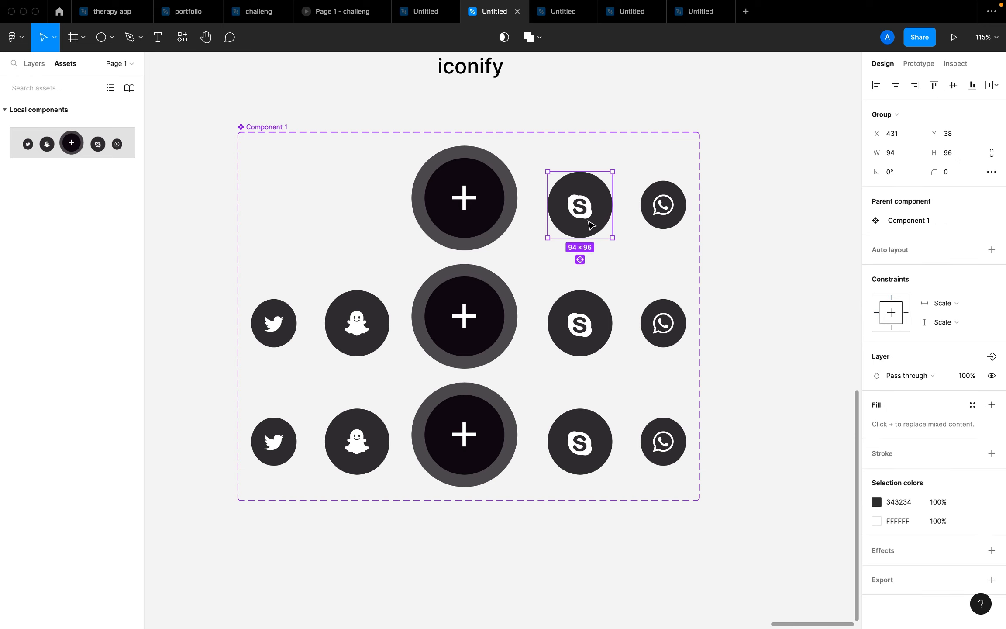
key("shift+Left")
key("shift+Left")
key("shift+Left")
key("shift+Left")
key("shift+Left")
key("shift+Left")
key("shift+Left")
key("shift+Left")
key("shift+Left")
key("shift+Left")
key("shift+Left")
key("shift+Left")
key("shift+Left")
key("shift+Left")
key("shift+Left")
key("shift+Left")
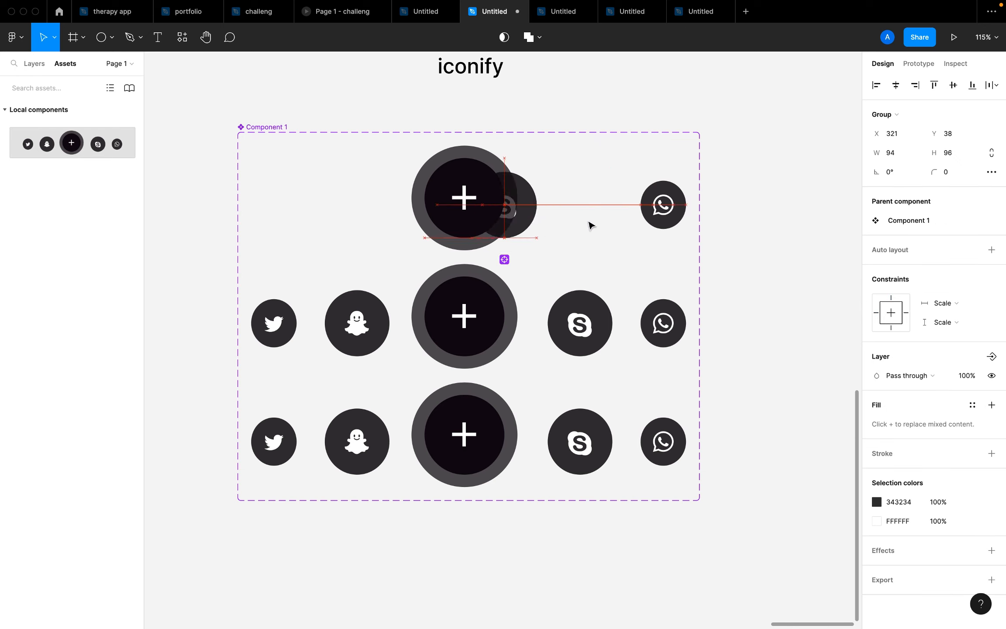
key("Left")
key("Left")
key("Left")
key("Left")
key("Left")
key("Left")
key("Left")
key("Left")
key("Left")
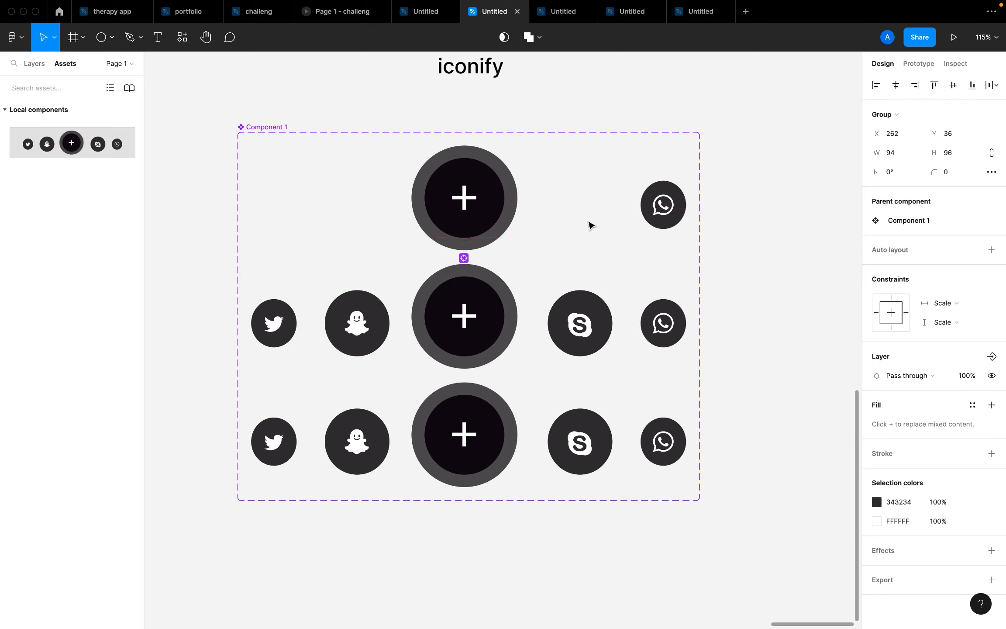
Shift the first variant's WhatsApp icon horizontally to X 286 so it hides behind the plus button
left_click(677, 206)
left_click_drag(678, 206, 672, 206)
key("shift+Left")
key("shift+Left")
key("shift+Left")
key("shift+Left")
key("shift+Left")
key("shift+Left")
key("shift+Left")
key("shift+Left")
key("shift+Left")
key("shift+Left")
key("shift+Left")
key("shift+Left")
key("shift+Left")
key("shift+Left")
key("shift+Left")
key("shift+Left")
key("shift+Left")
key("shift+Left")
key("shift+Left")
key("shift+Left")
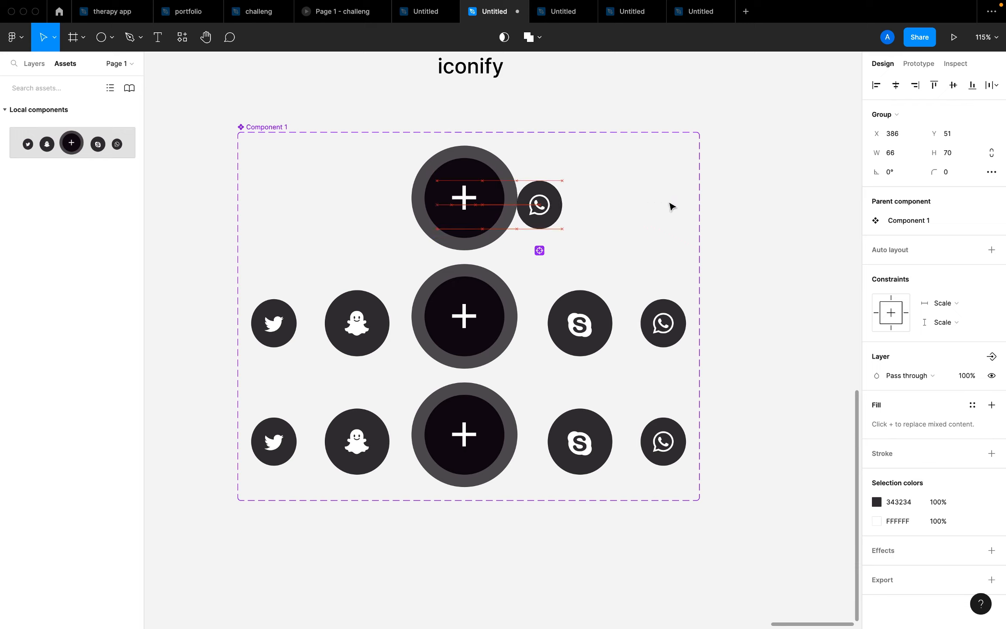
key("shift+Left")
key("shift+Left")
key("shift+Left")
key("shift+Left")
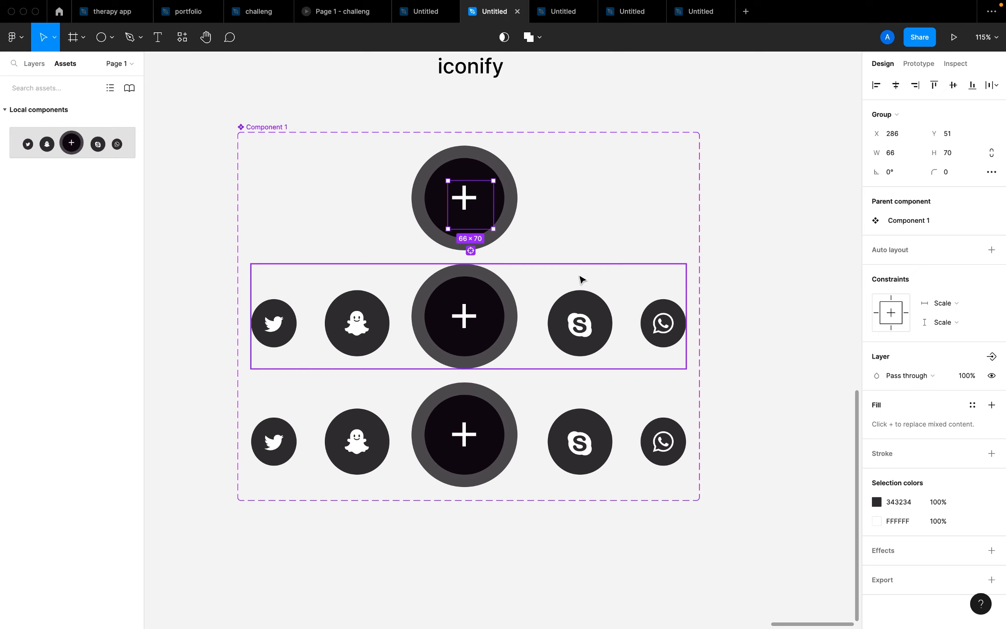
In the second variant, shift the Twitter icon horizontally to about X 110, behind the Snapchat icon
left_click(276, 322)
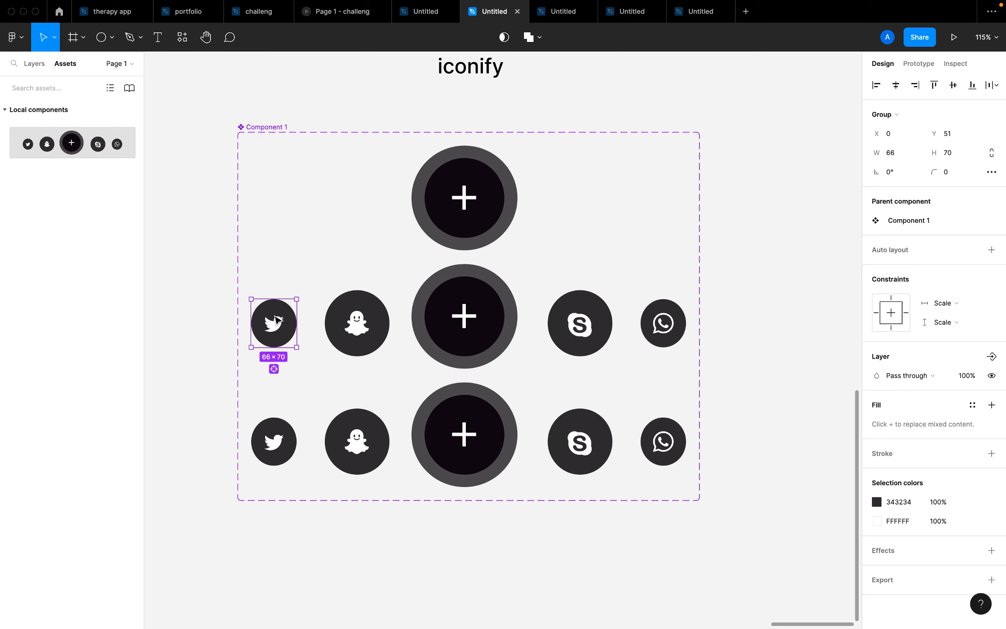
key("shift+Right")
key("shift+Right")
key("shift+Right")
key("shift+Right")
key("shift+Right")
key("shift+Right")
key("shift+Right")
key("shift+Right")
key("shift+Right")
key("shift+Right")
key("shift+Right")
key("shift+Right")
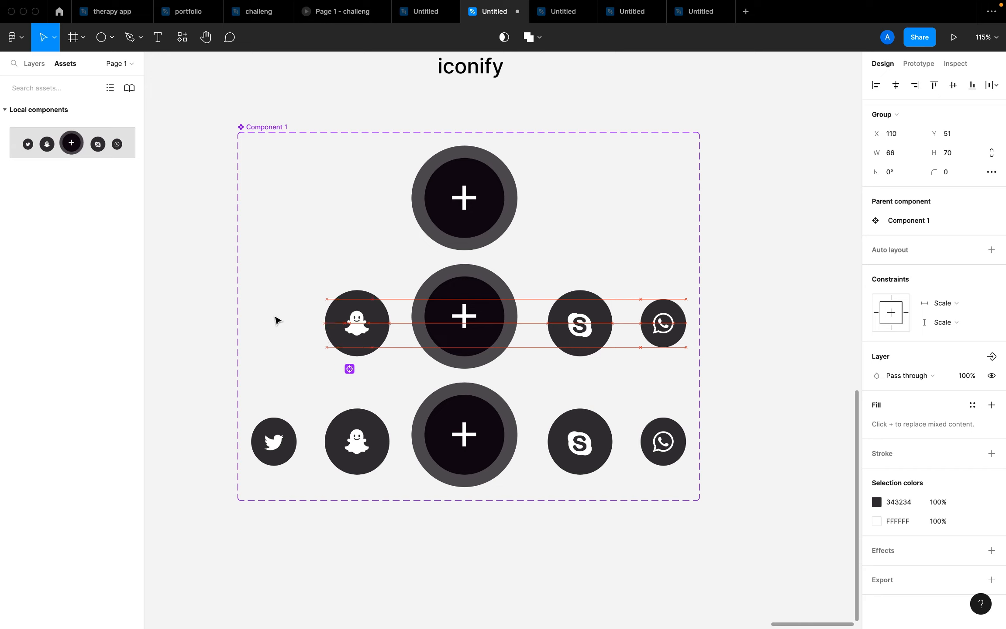
In the second variant, shift the WhatsApp icon horizontally to X 436, behind the Skype icon
left_click(663, 320)
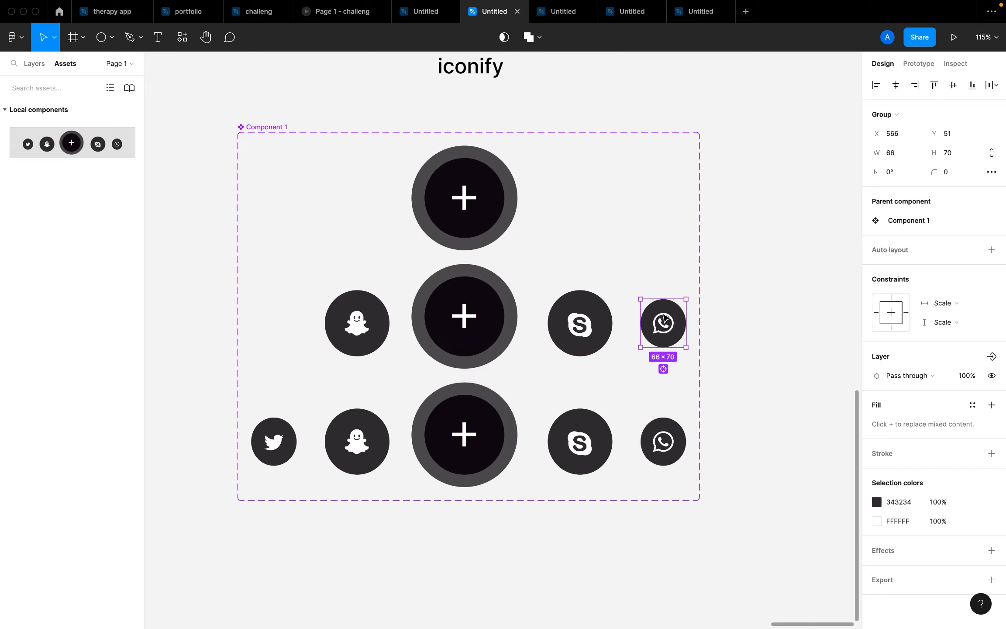
key("shift+Left")
key("shift+Left")
key("shift+Left")
key("shift+Left")
key("shift+Left")
key("shift+Left")
key("shift+Left")
key("shift+Left")
key("shift+Left")
key("shift+Left")
key("shift+Left")
key("shift+Left")
key("shift+Left")
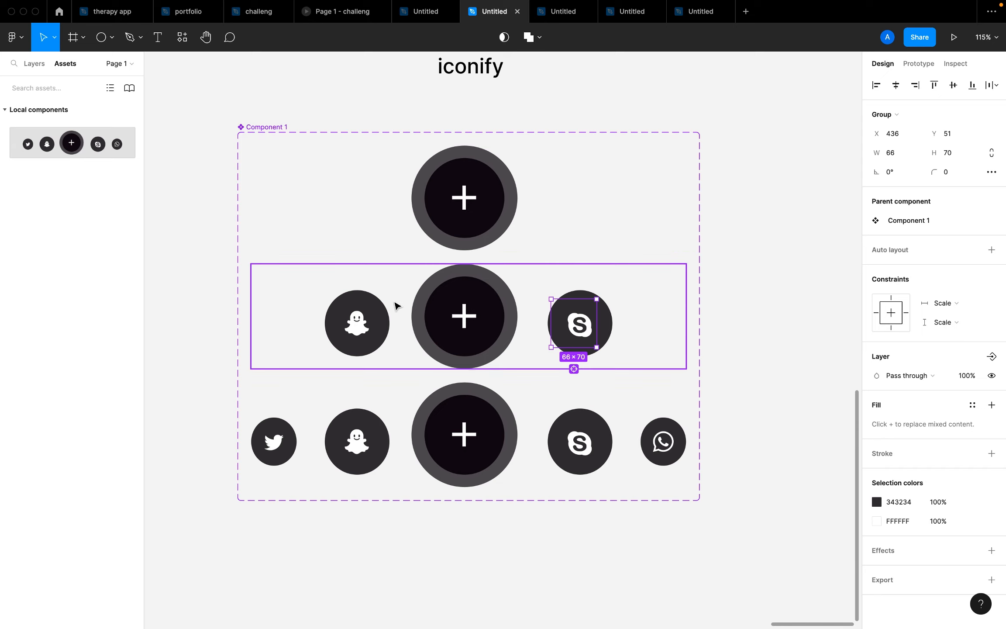
Replace the "iconify" heading above the component with "ON TAP" and move it to about X 7159, Y 829
left_click(475, 69)
double_click(475, 70)
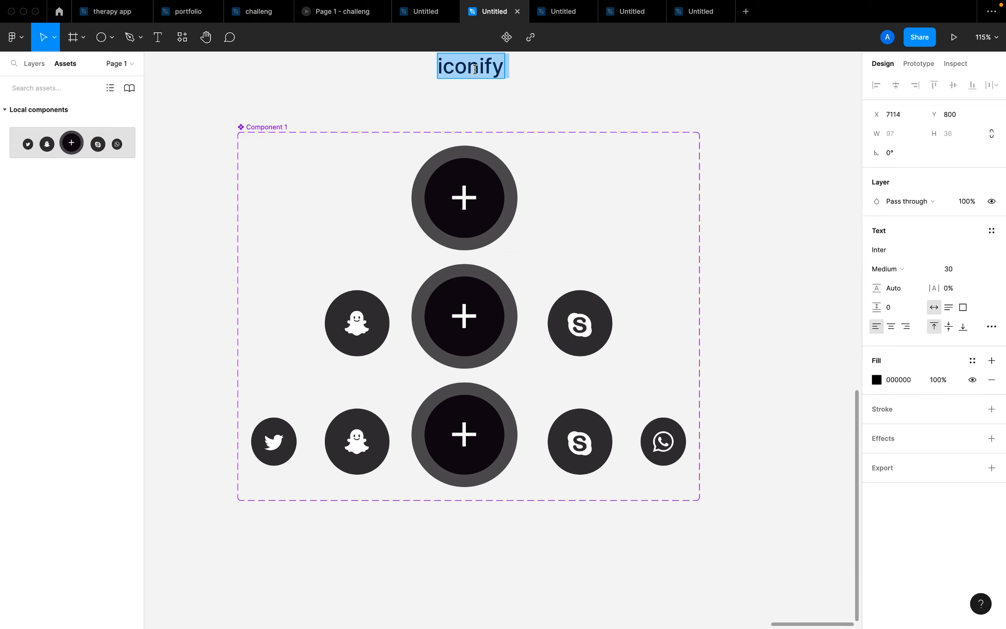
type("O")
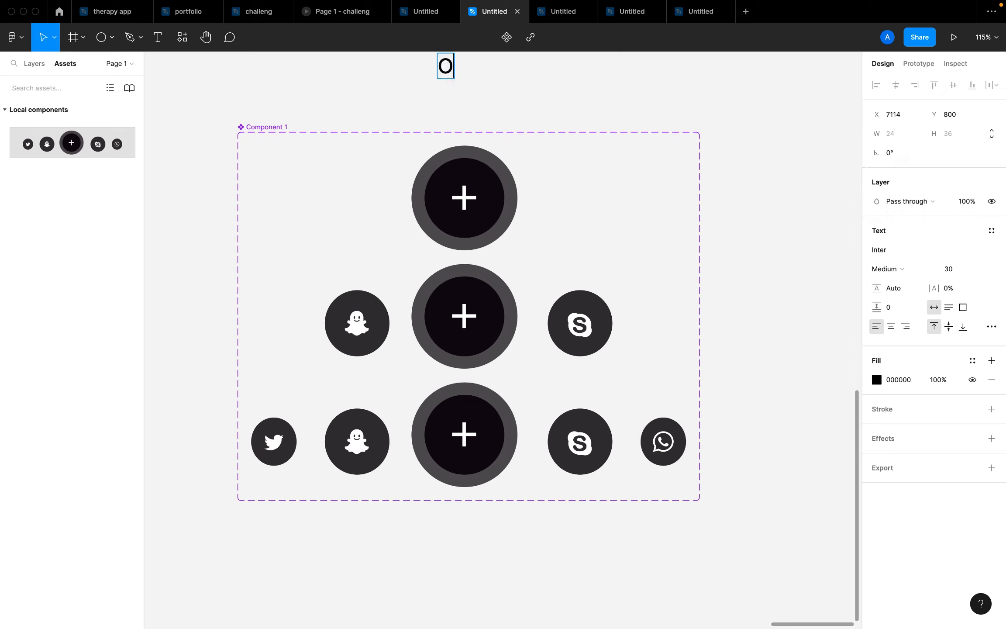
type("N  TAP")
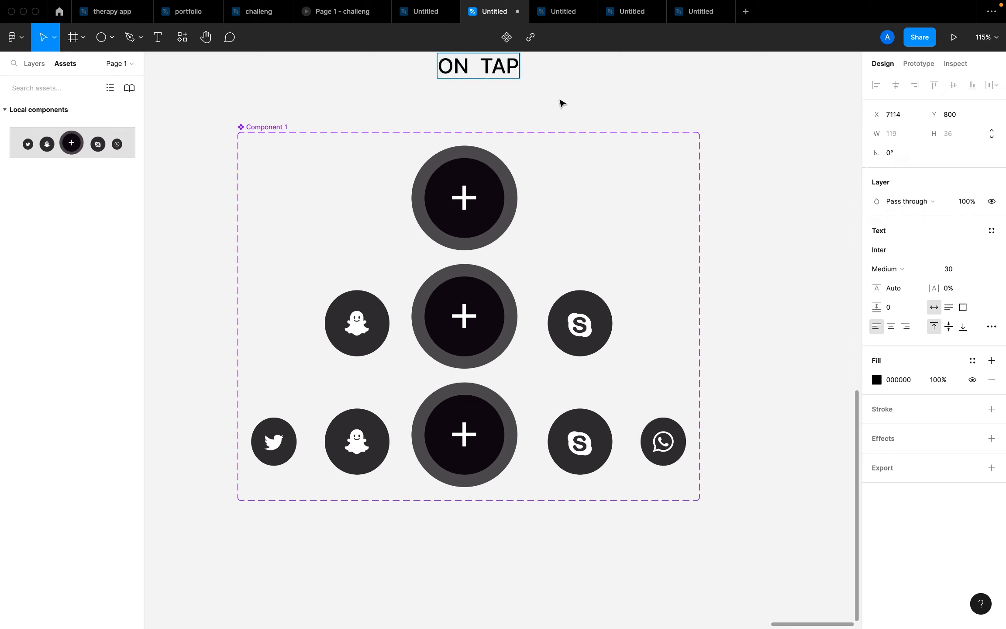
key("Escape")
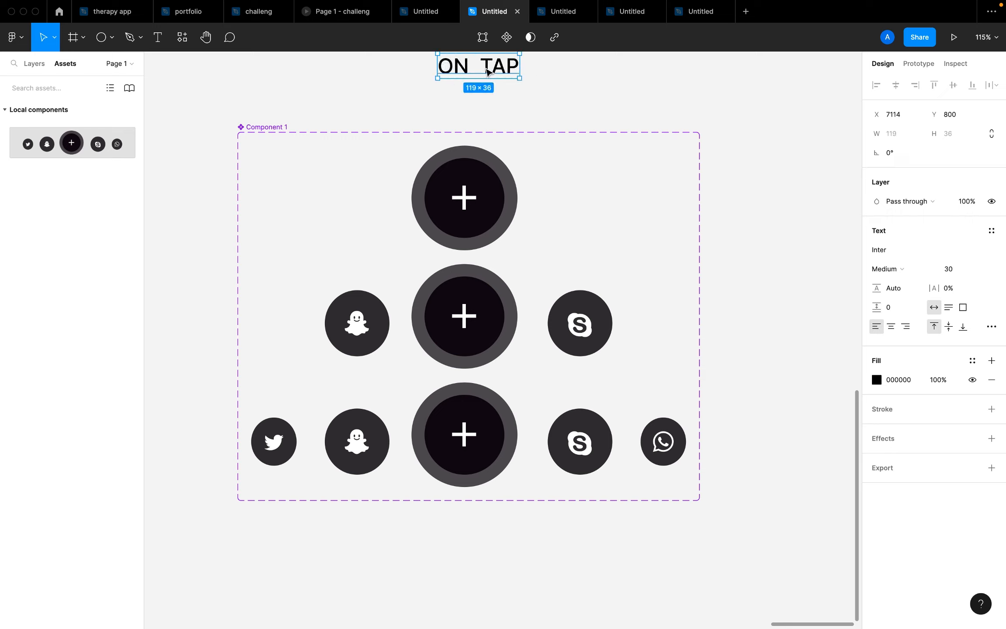
left_click_drag(489, 72, 507, 92)
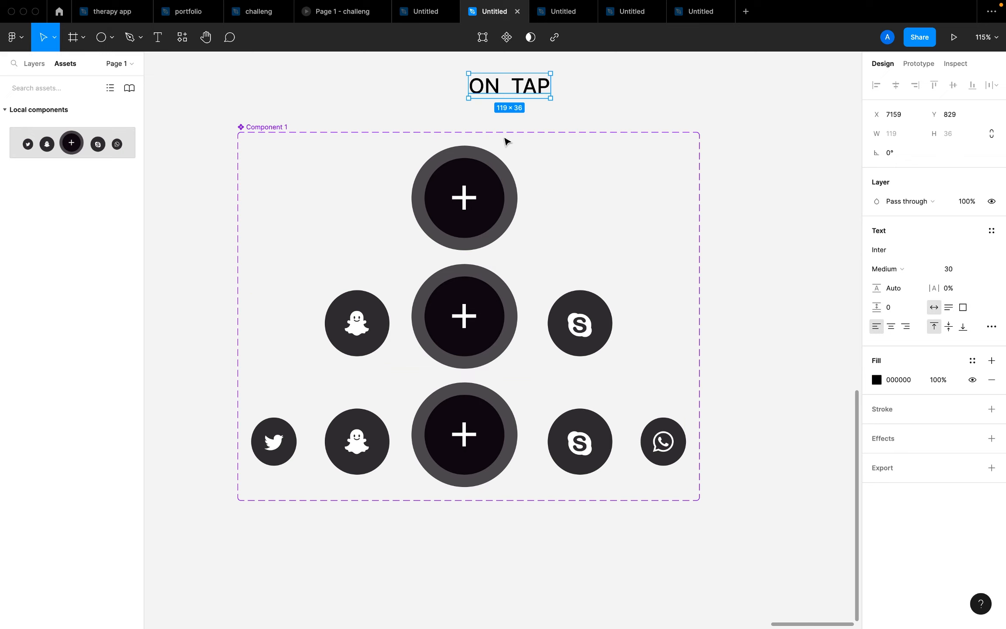
Clear all the text of the heading above the component
double_click(487, 90)
key("Escape")
double_click(544, 90)
key("BackSpace")
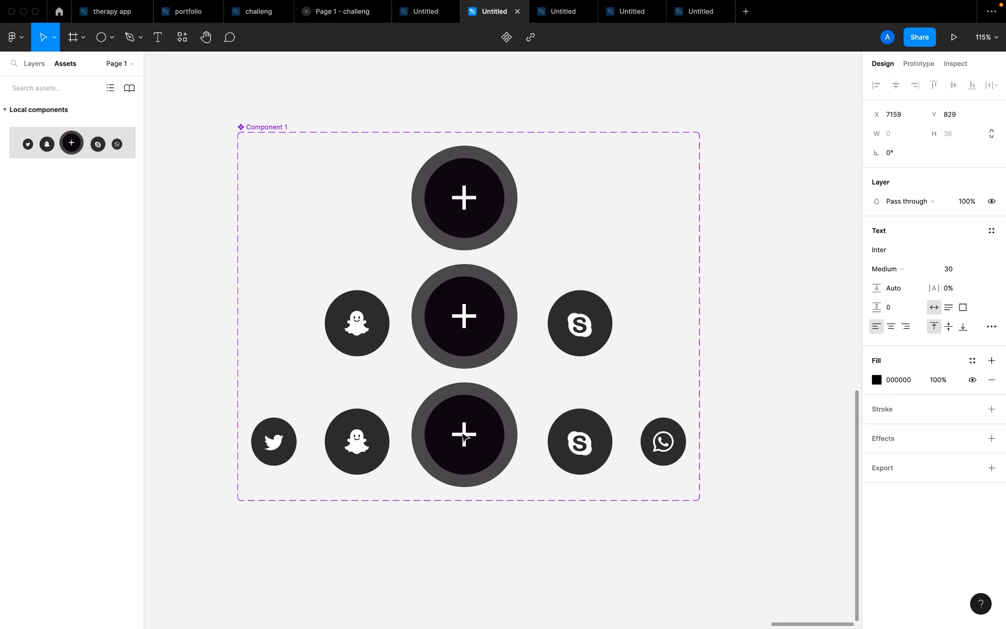
Try rotating the third variant's plus sign freehand by about -37° and undo the rotation
scroll(469, 439, "up", 5)
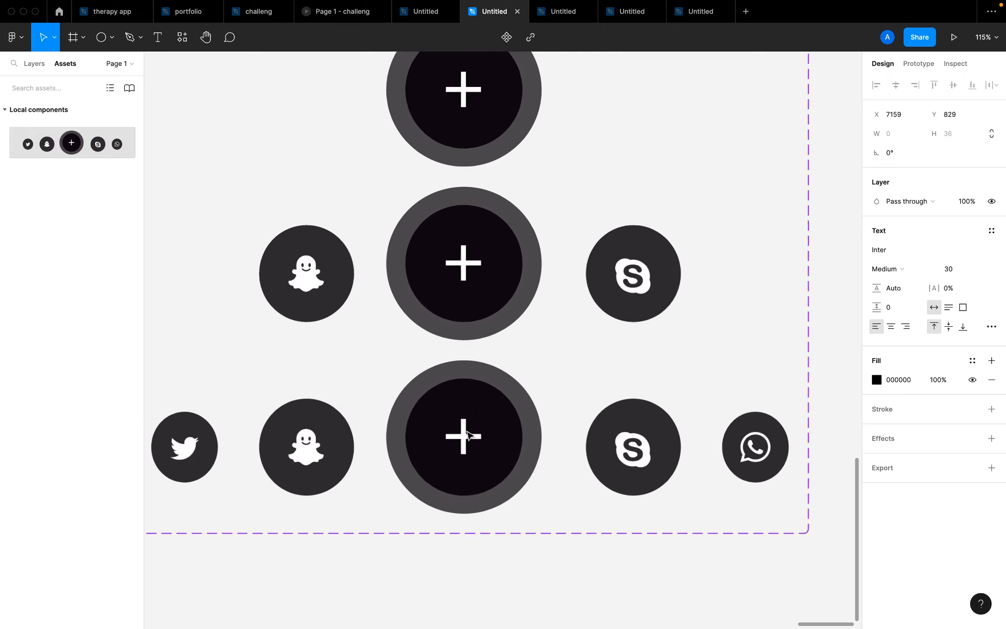
left_click(467, 442)
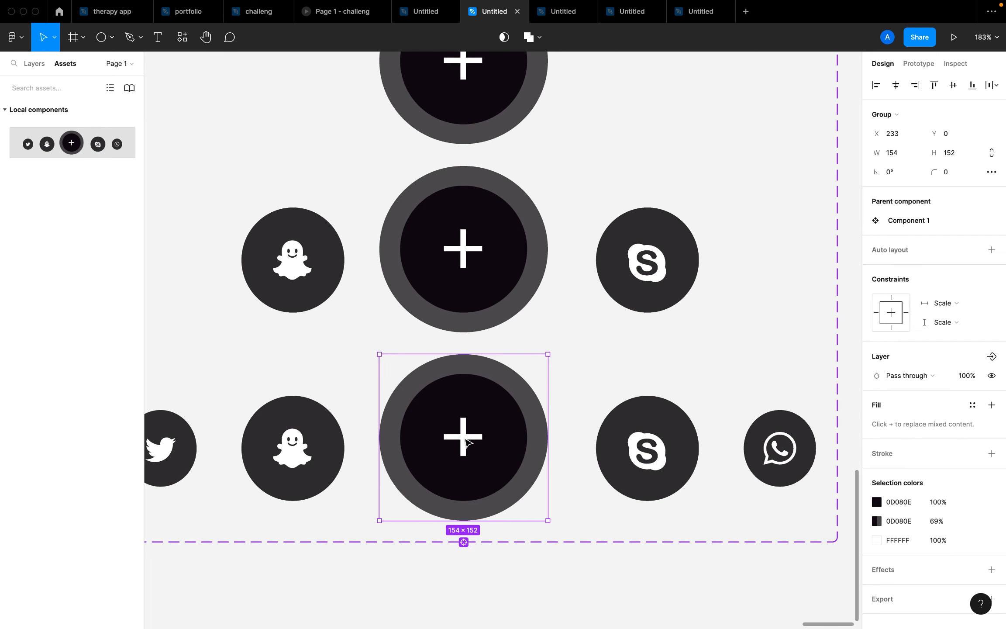
left_click(467, 442)
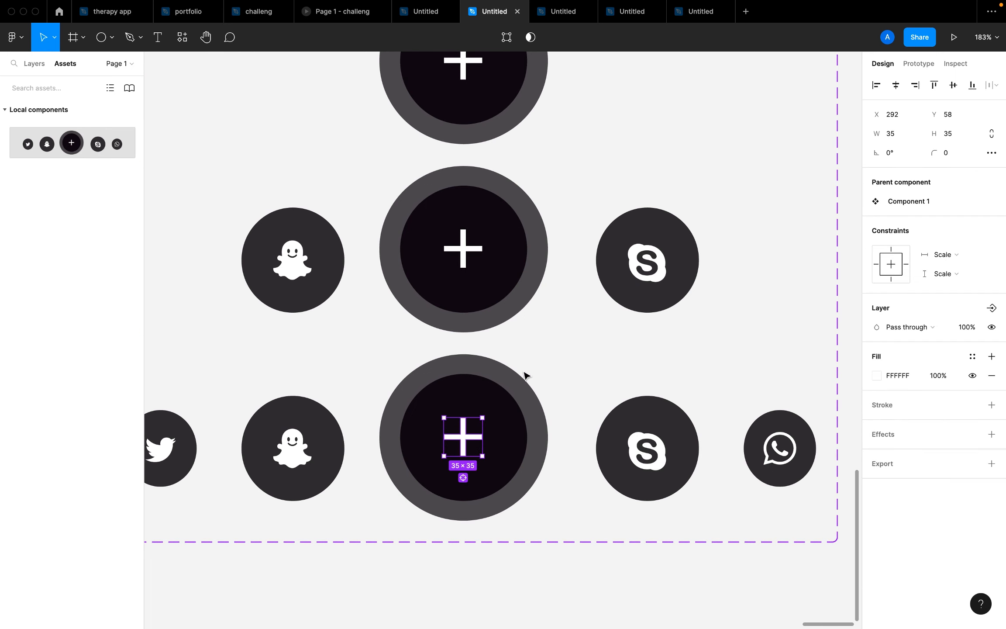
left_click_drag(487, 415, 495, 433)
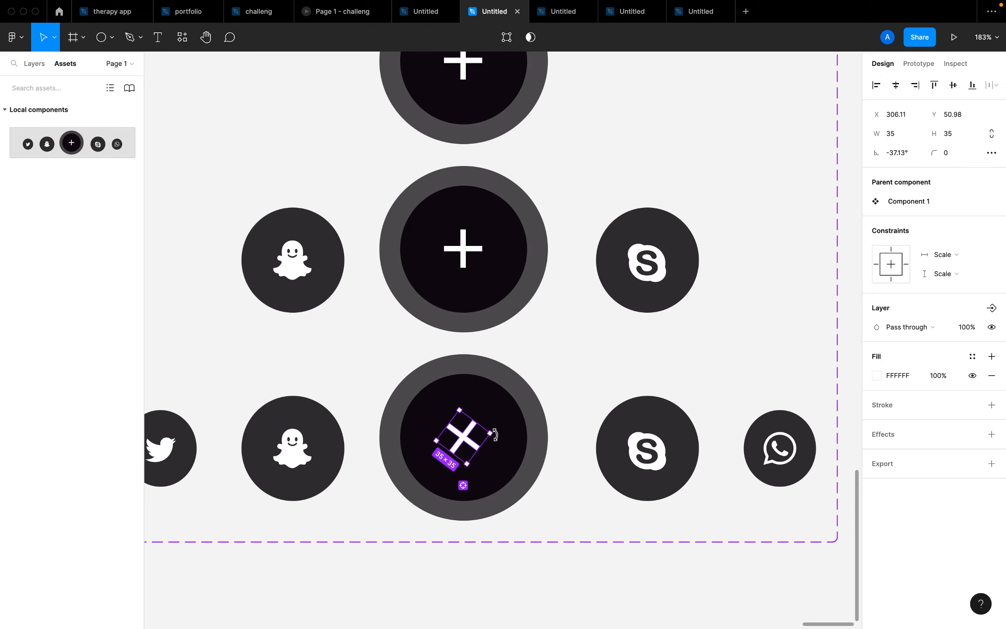
key("super+z")
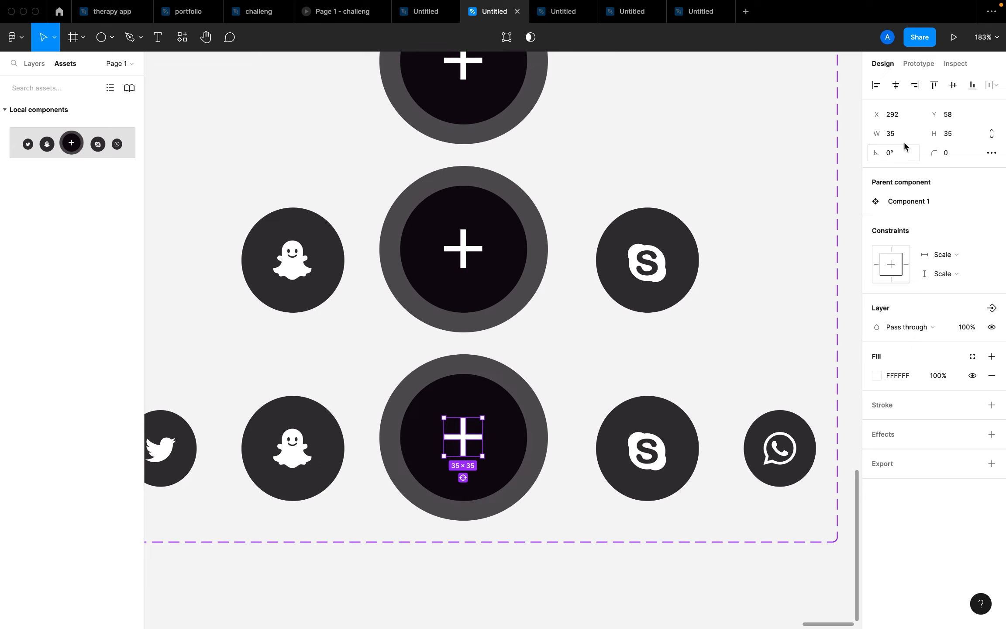
Try rotation angles of 90° and 30° on the third variant's plus sign
left_click(900, 158)
type("90")
left_click(857, 204)
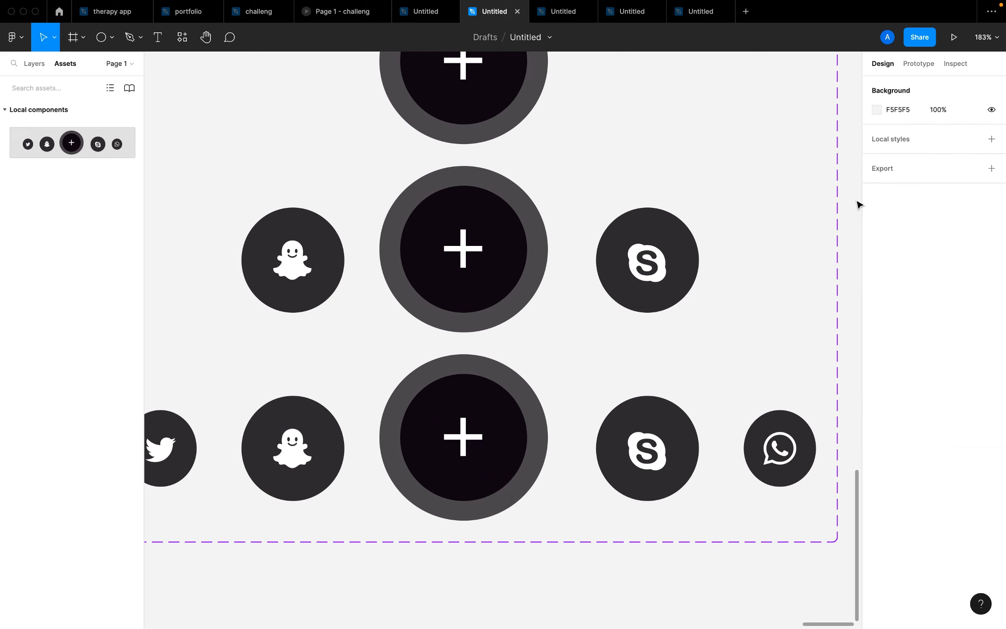
key("super+z")
left_click(910, 157)
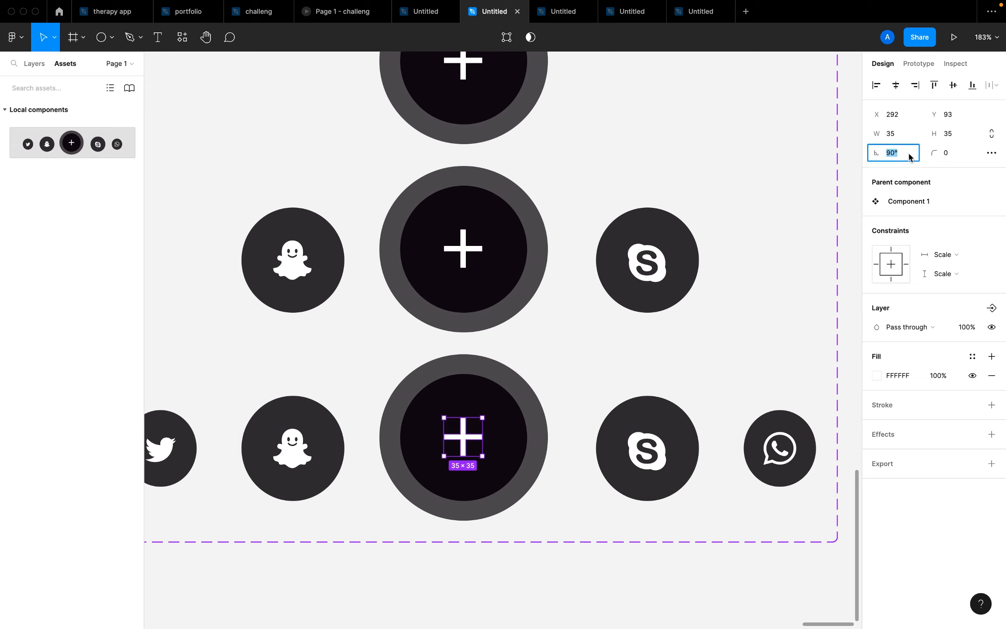
type("30")
left_click(858, 188)
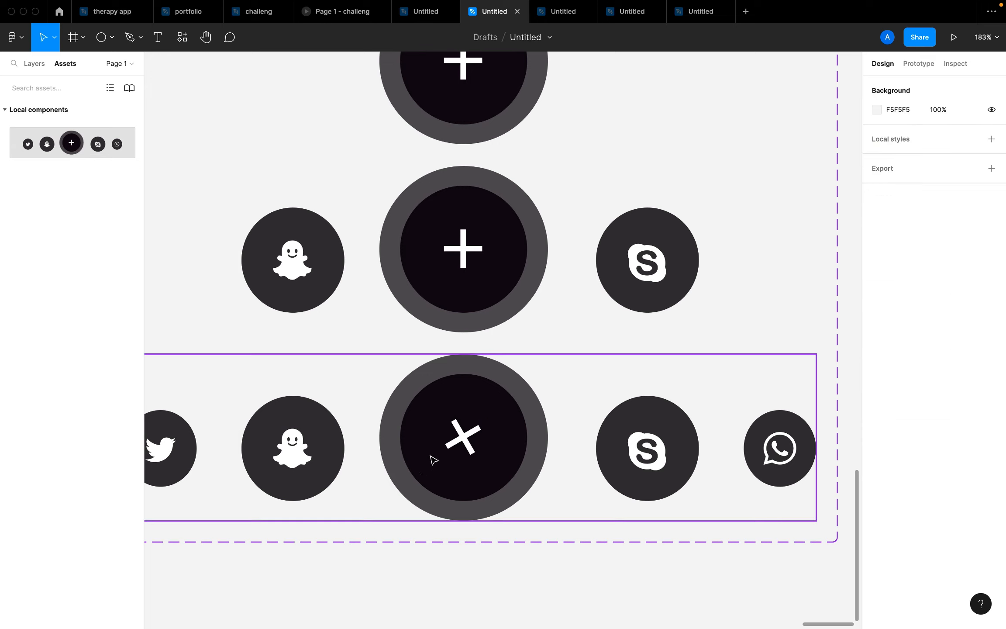
Set the rotation of the third variant's plus sign to 45° so it forms a close cross
double_click(462, 442)
double_click(463, 443)
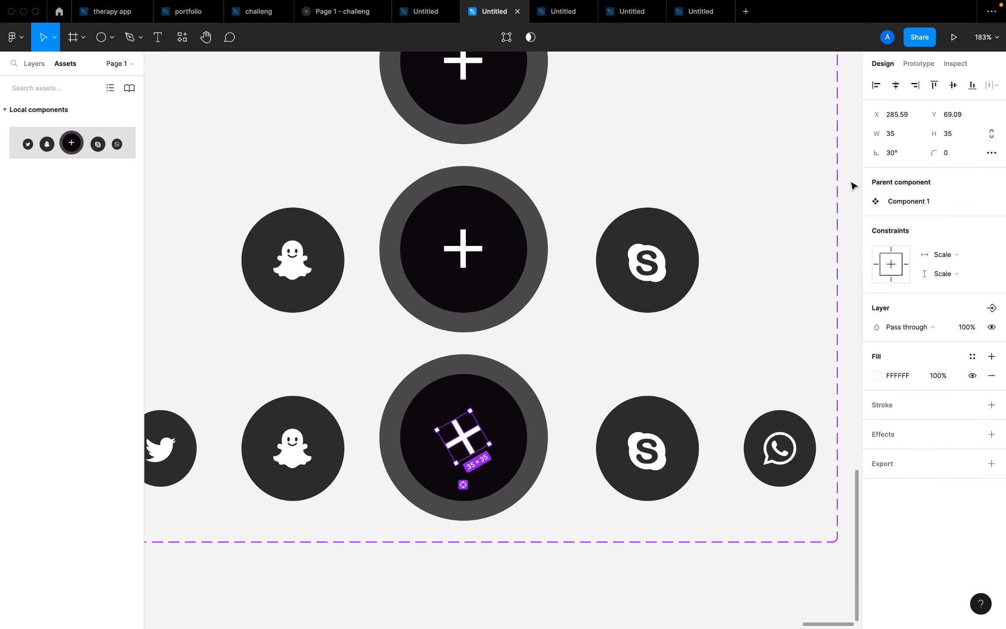
left_click(904, 154)
type("45")
left_click(846, 338)
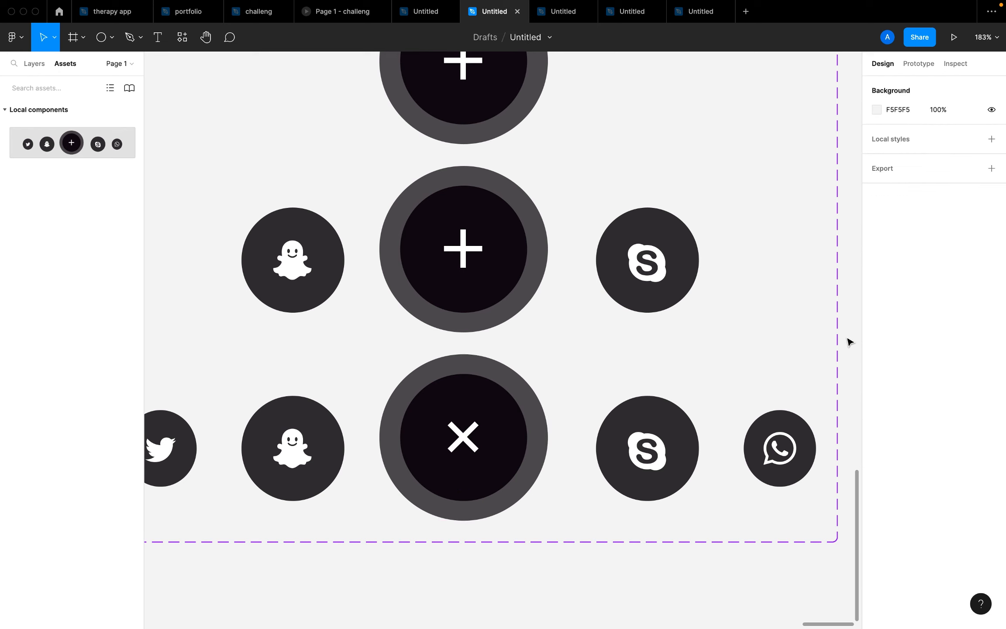
left_click(463, 438)
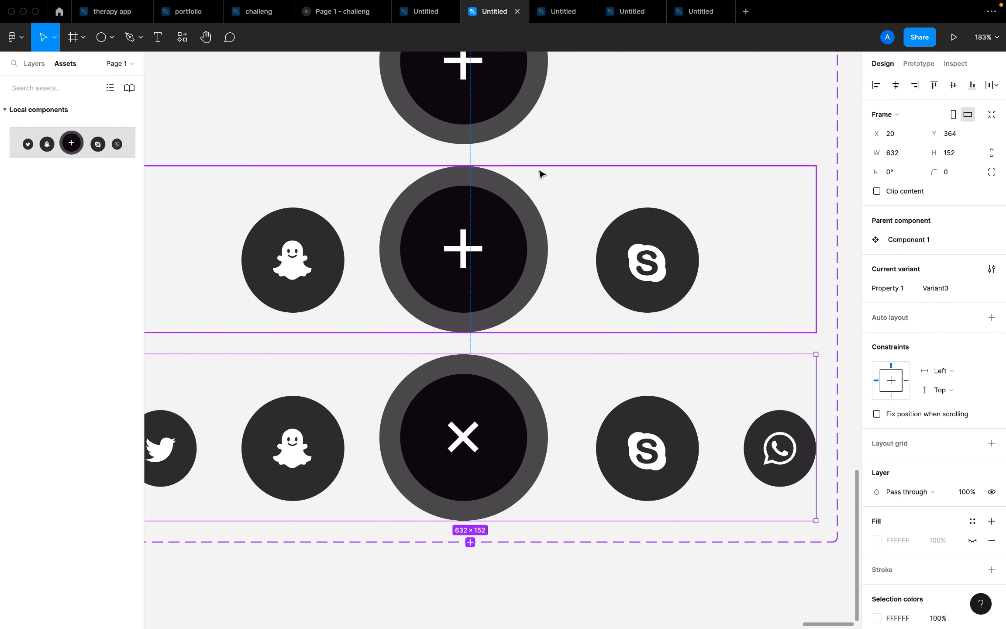
Delete the grey outer ring around the first variant's plus button
scroll(539, 173, "down", 5)
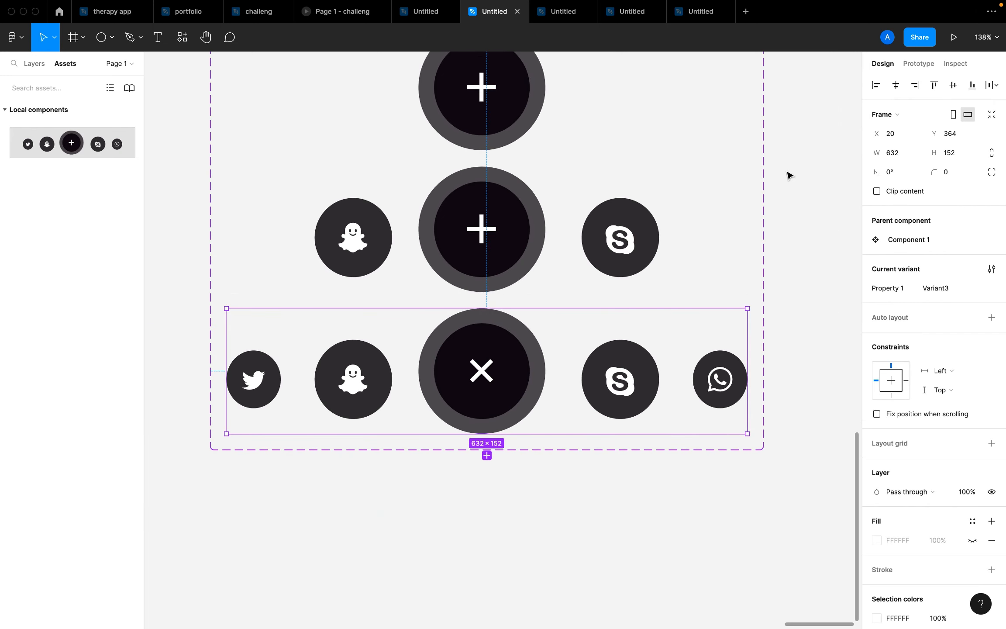
left_click(807, 116)
scroll(808, 87, "up", 3)
scroll(552, 267, "up", 5)
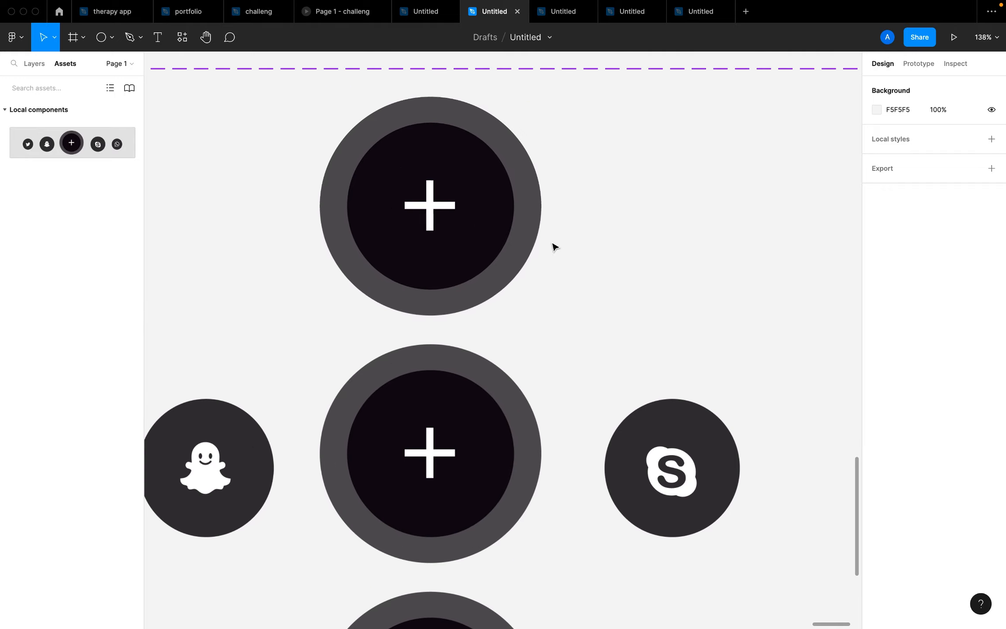
left_click(529, 230)
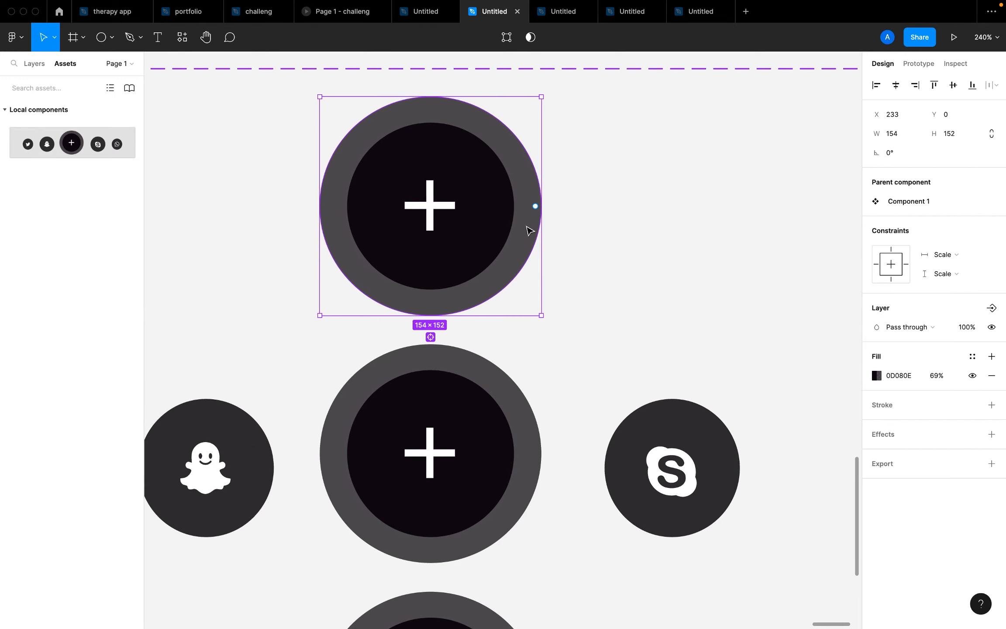
key("Delete")
scroll(530, 230, "down", 10)
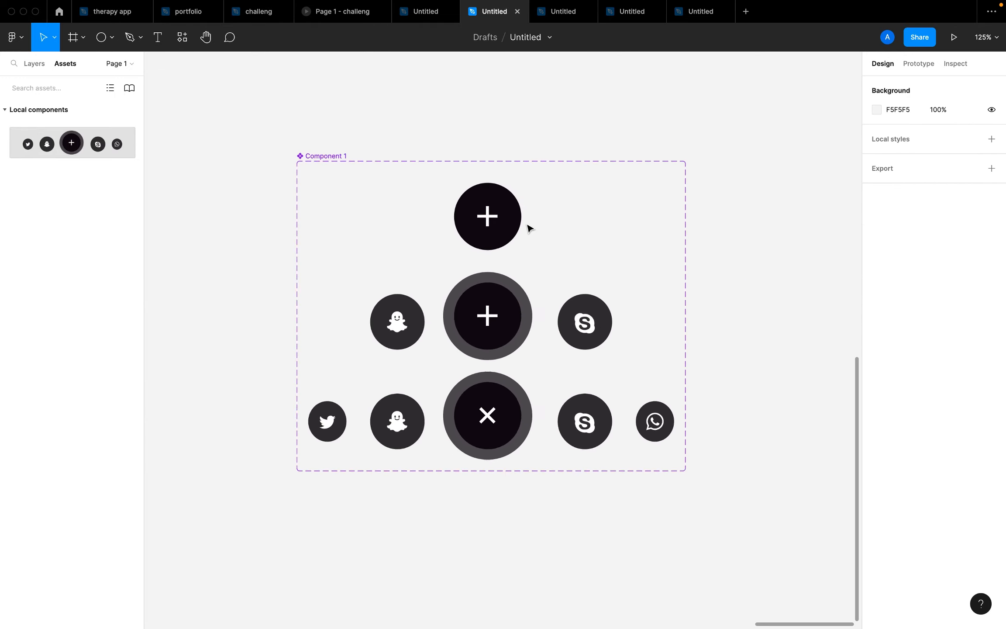
Add a prototype interaction on the first variant's plus button that changes it to Variant2 on tap
scroll(492, 292, "up", 5)
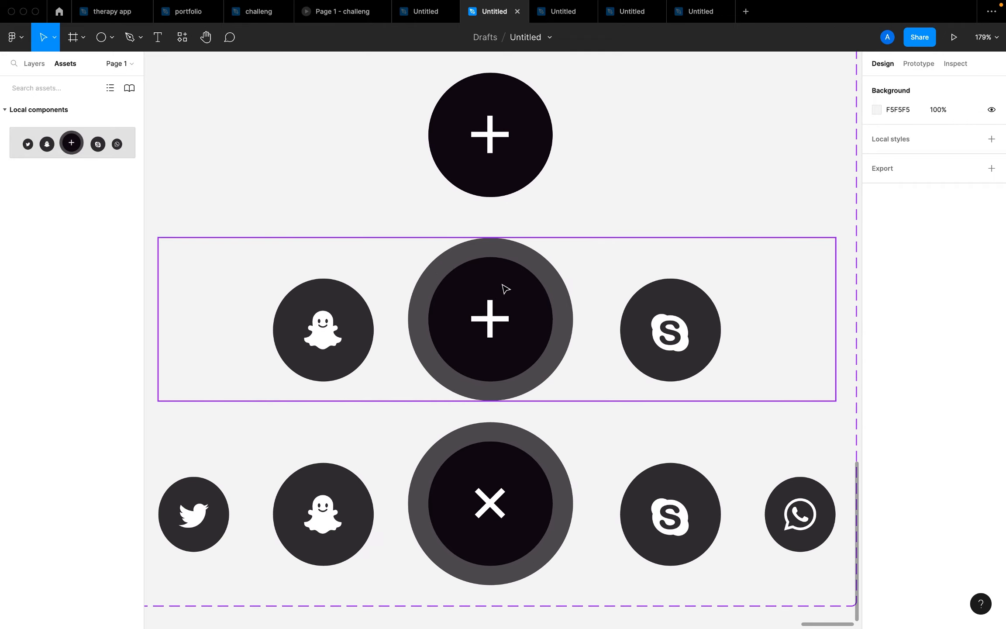
scroll(505, 288, "down", 5)
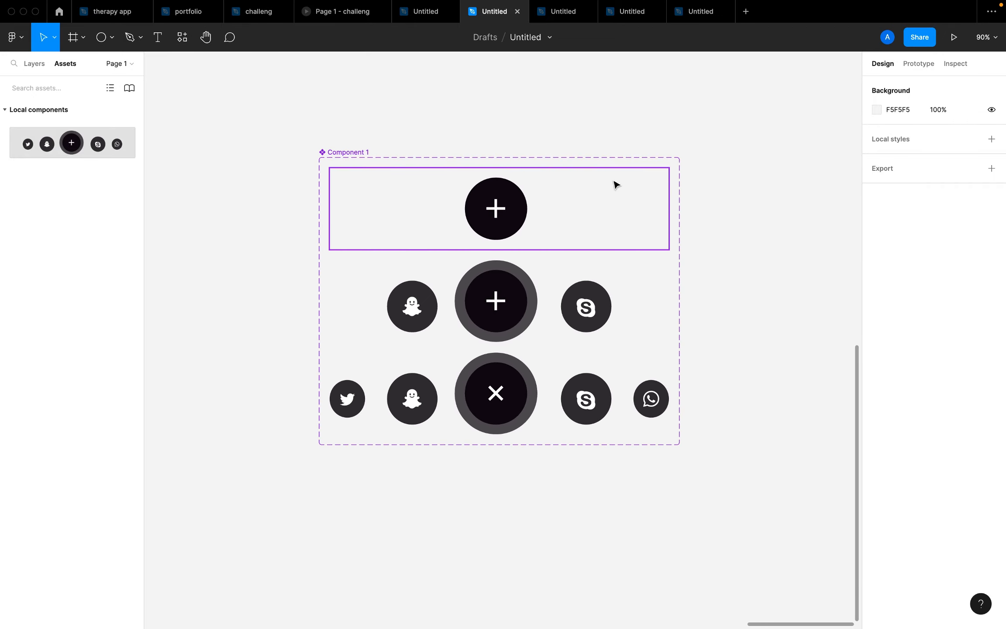
left_click(919, 65)
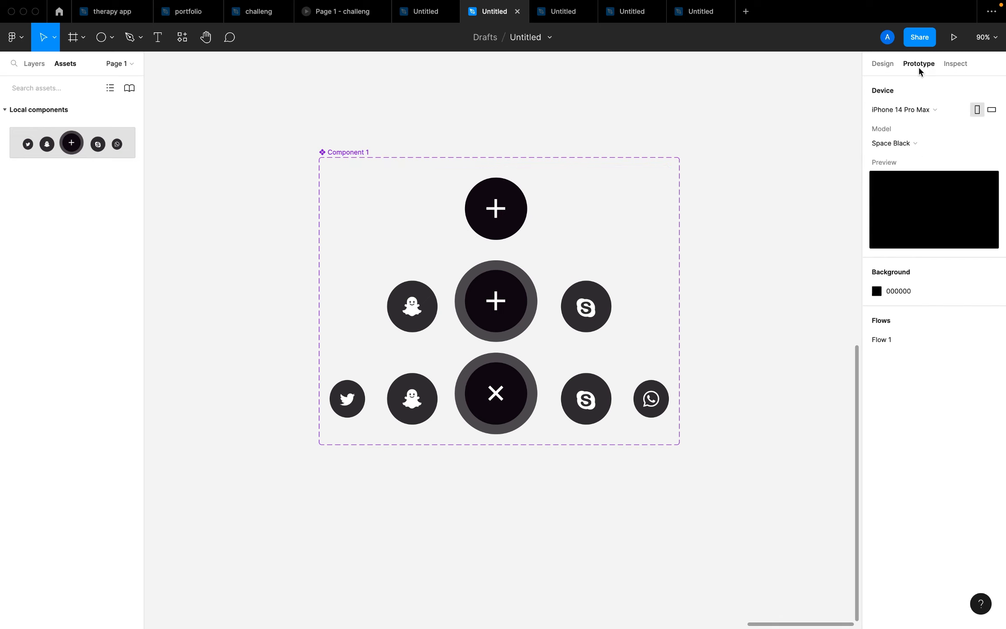
scroll(545, 223, "up", 4)
left_click(454, 198)
double_click(454, 197)
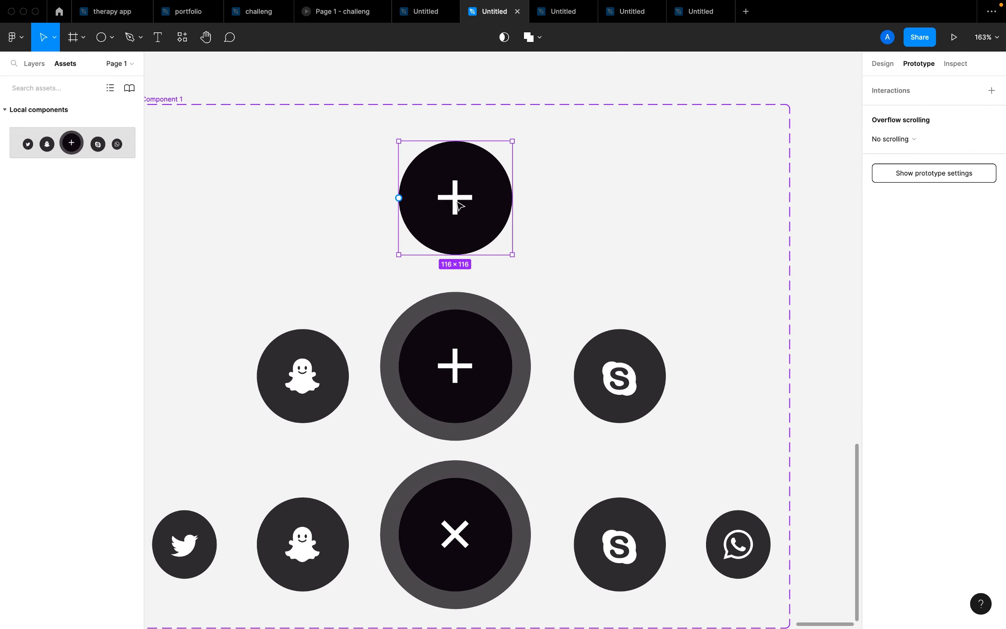
left_click_drag(513, 199, 498, 338)
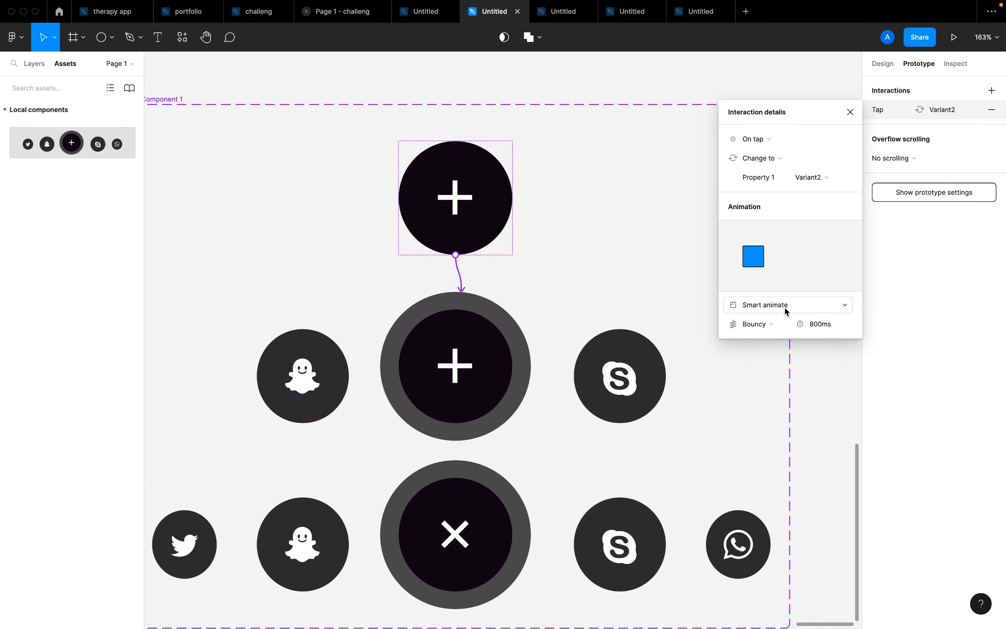
Try a 10000 ms duration with Bouncy easing on the first variant's on-tap animation
left_click(765, 325)
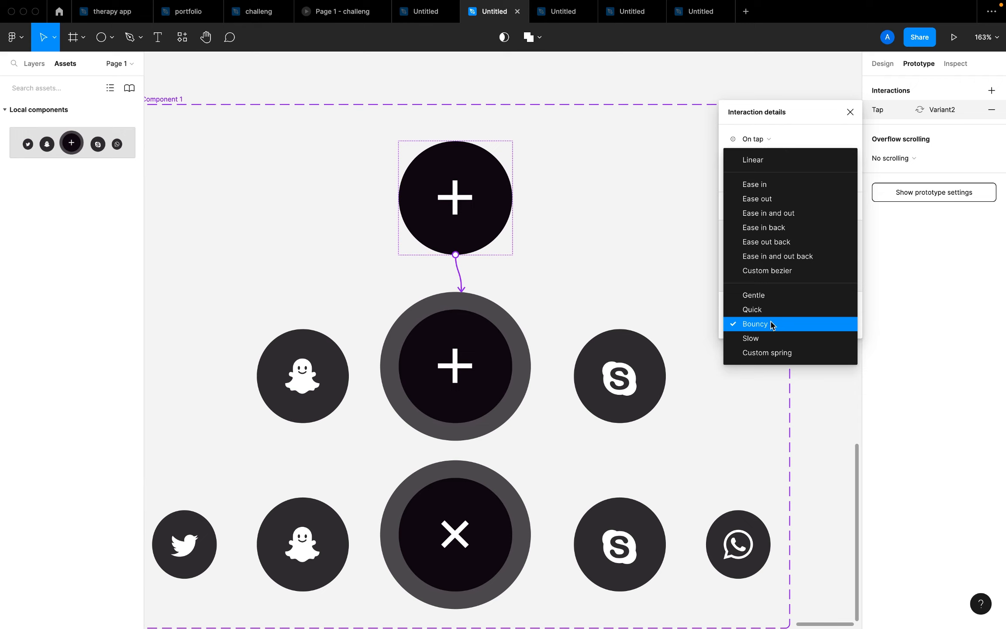
left_click(771, 324)
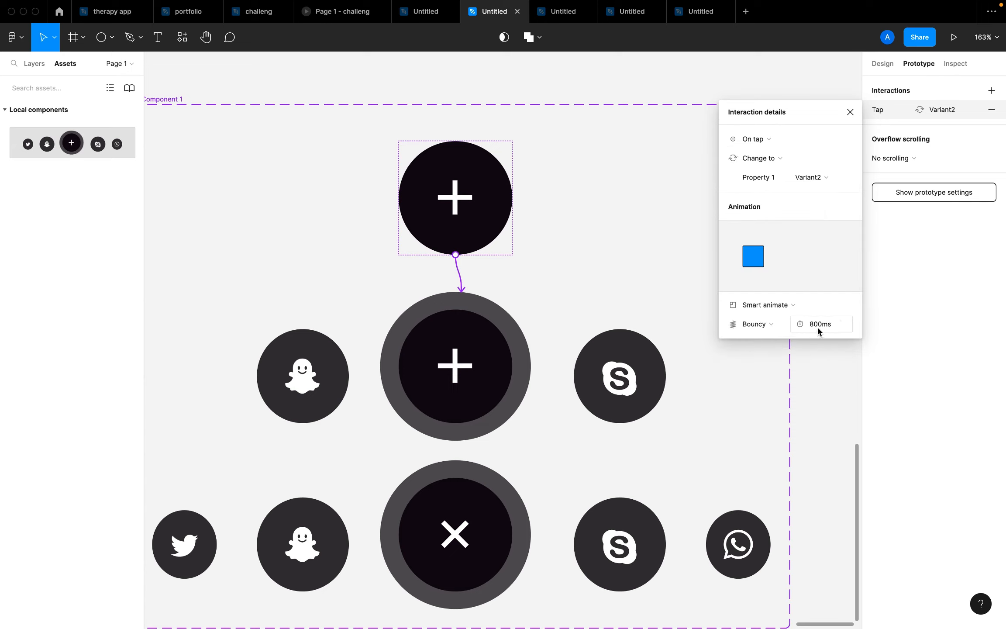
mouse_move(759, 263)
left_click(825, 329)
type("10000")
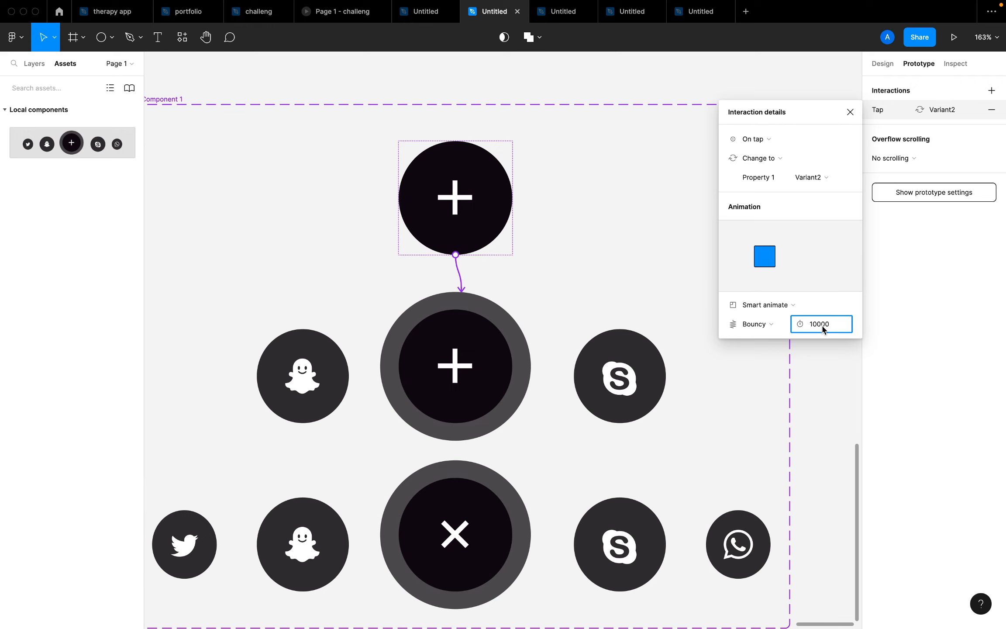
key("Return")
Set the first variant's interaction animation duration to 800 ms, keeping Smart animate and Bouncy easing
left_click(827, 325)
type("88")
left_click(771, 305)
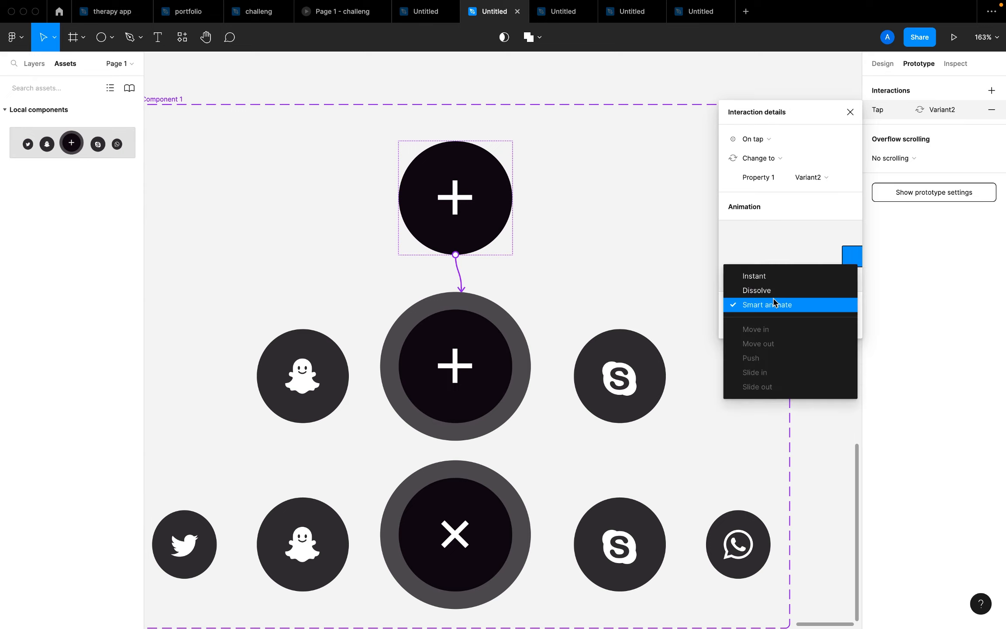
left_click(774, 257)
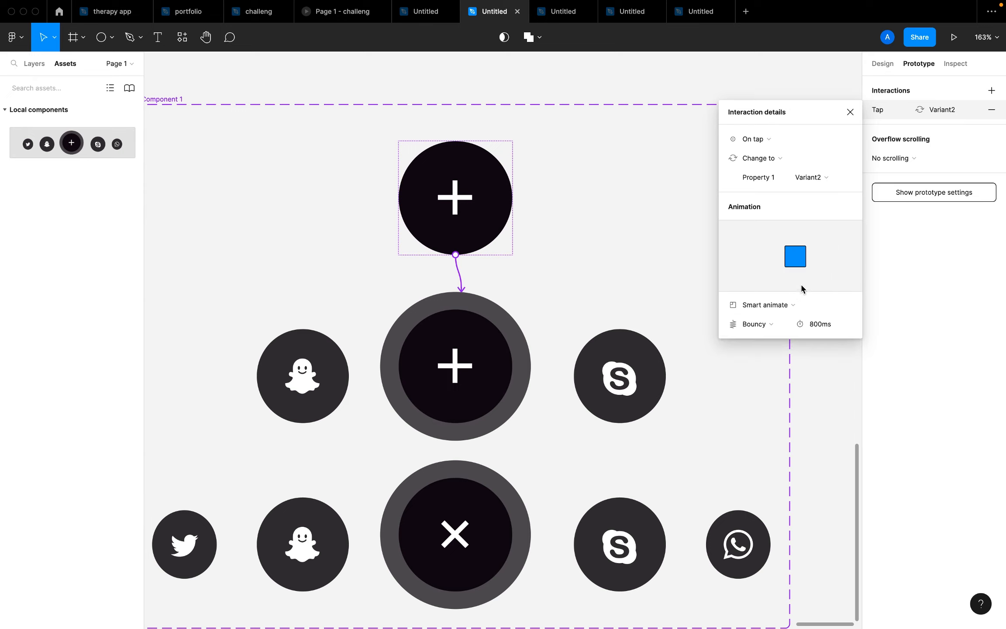
left_click(823, 324)
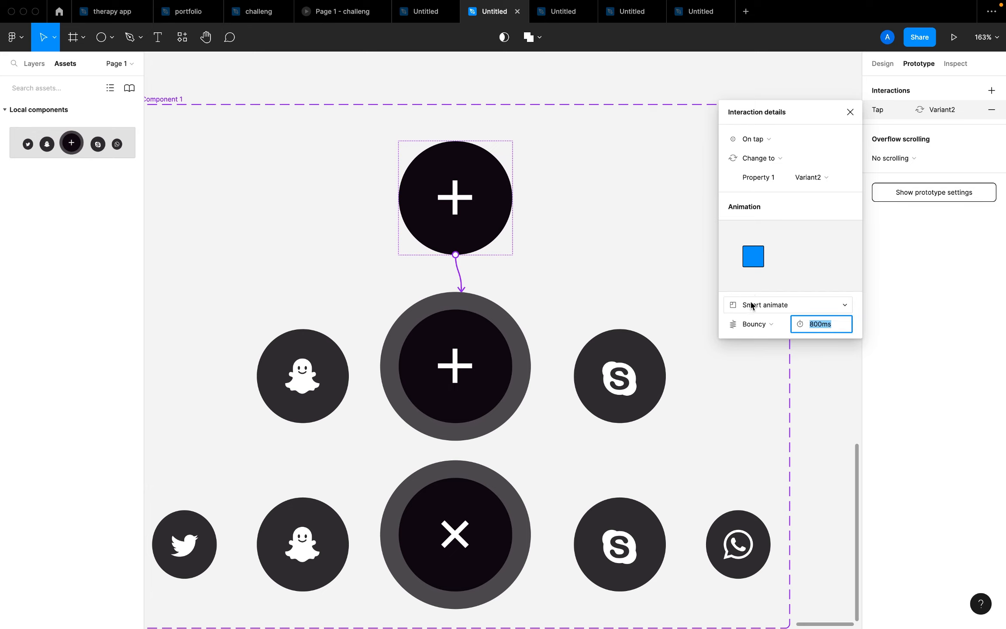
left_click(596, 288)
Add a prototype interaction on the whole second variant that changes it to Variant3
scroll(596, 288, "down", 5)
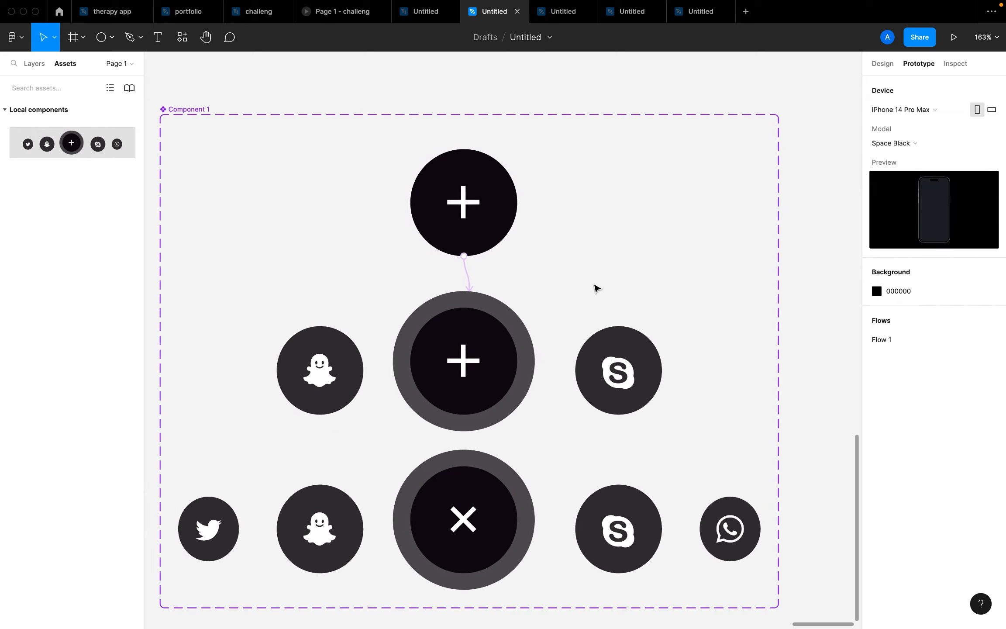
scroll(549, 249, "up", 2)
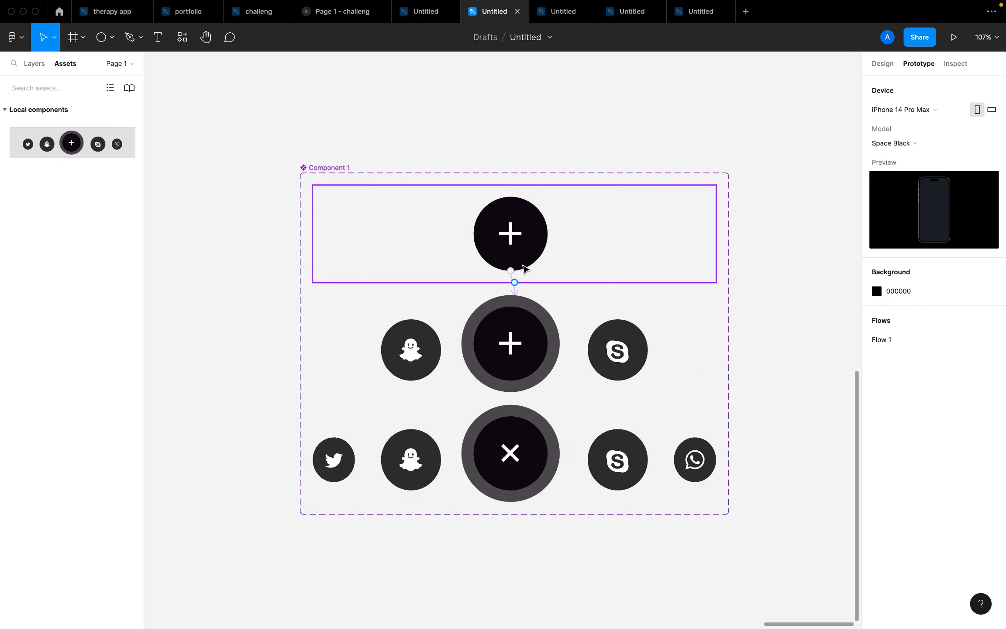
left_click(521, 321)
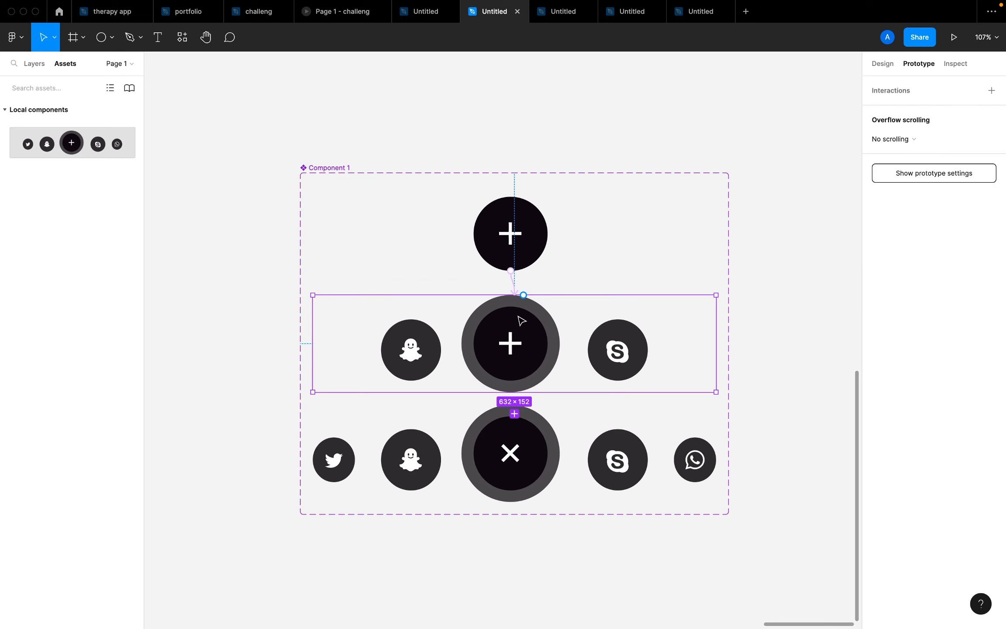
scroll(521, 321, "up", 2)
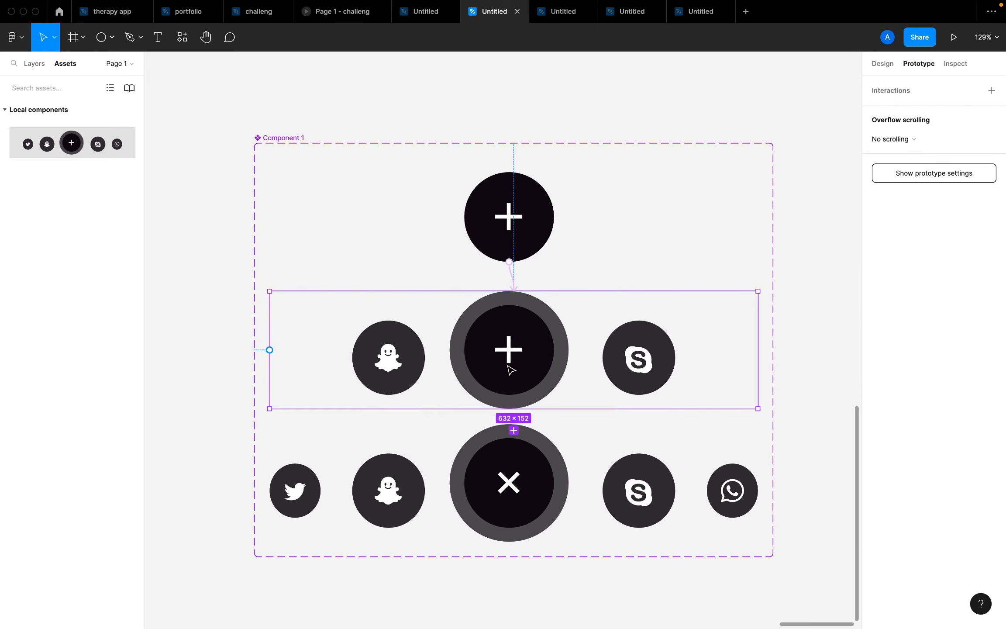
scroll(523, 355, "up", 2)
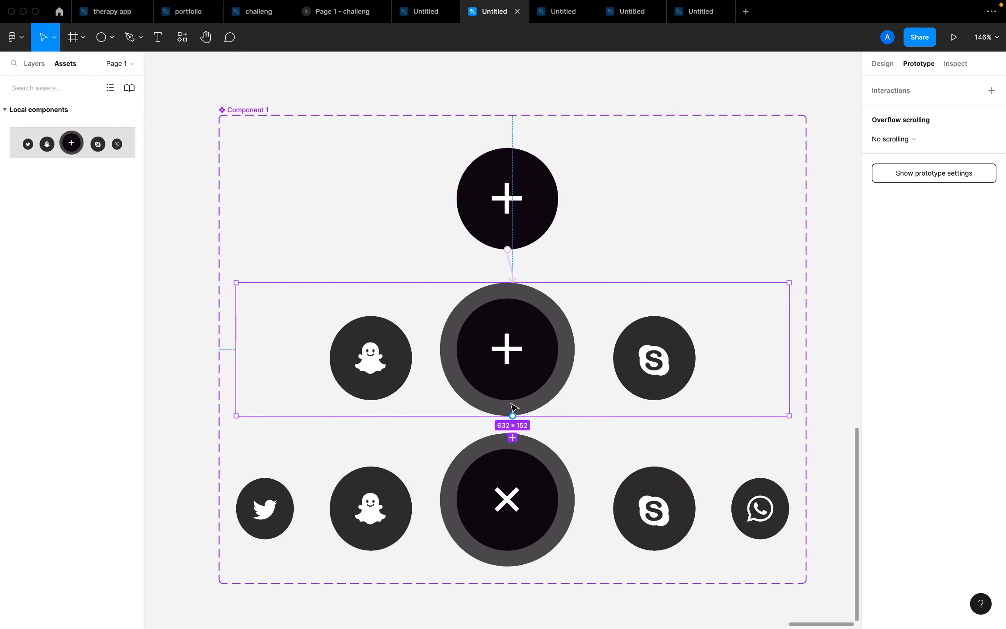
left_click_drag(513, 415, 523, 454)
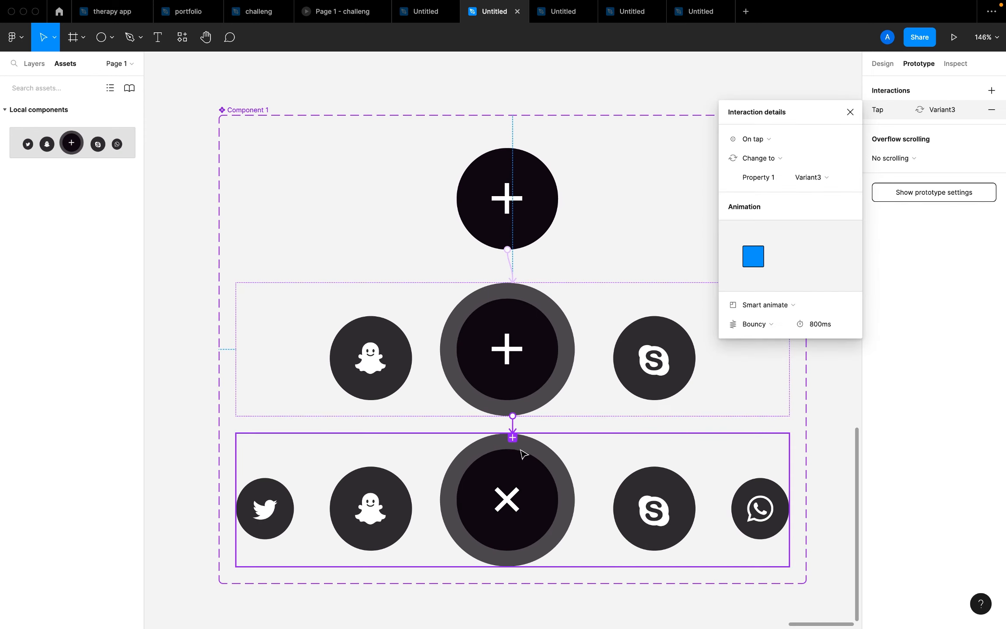
Set the second variant's interaction trigger to After delay with a 1 ms delay
left_click(773, 146)
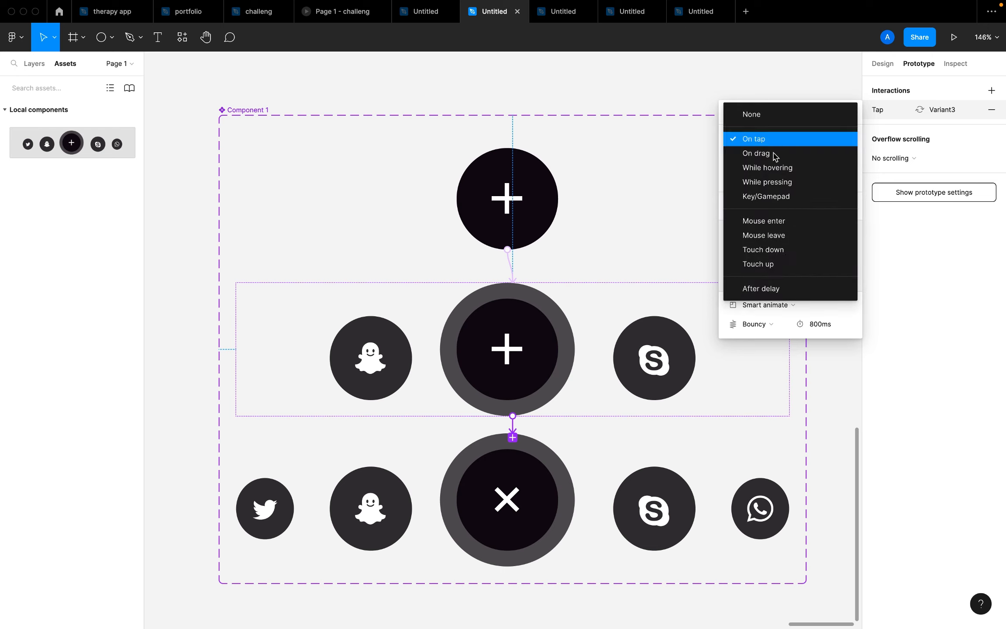
left_click(752, 289)
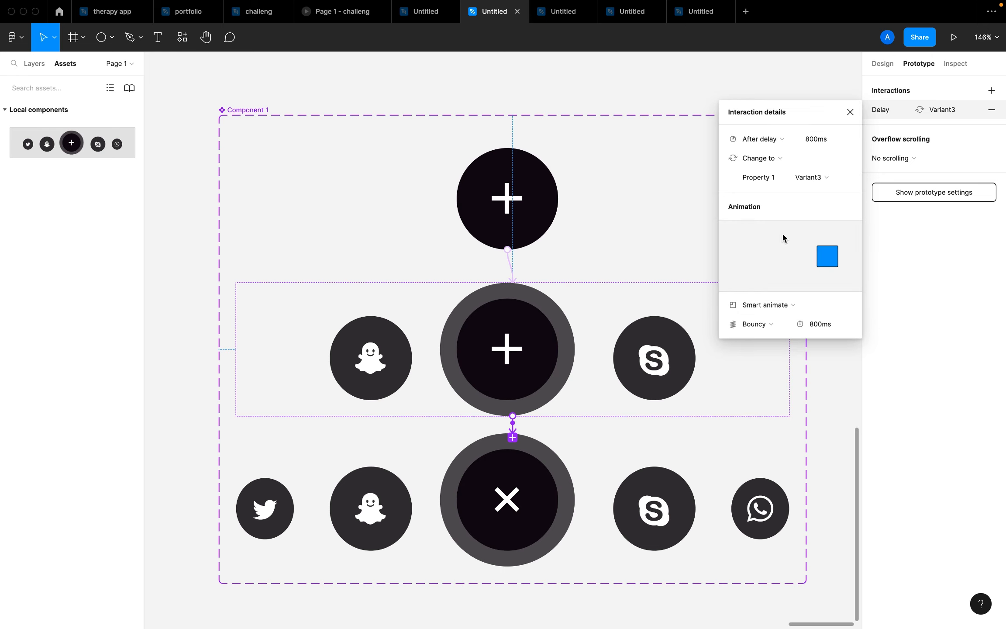
left_click(822, 145)
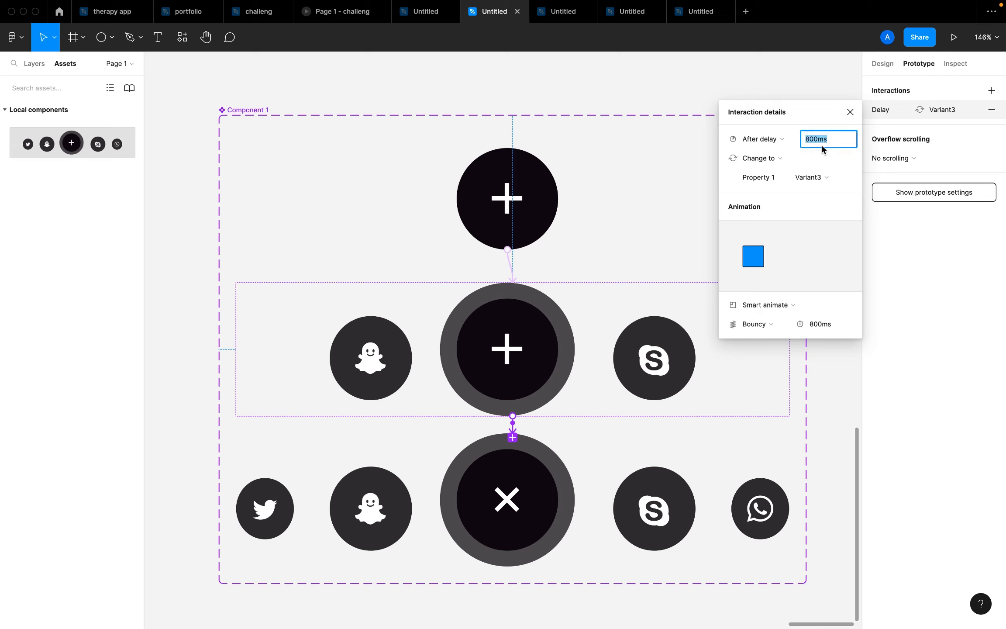
type("1ms")
Add an on-tap prototype interaction on the third variant's inner black circle that changes it to Default
left_click(544, 476)
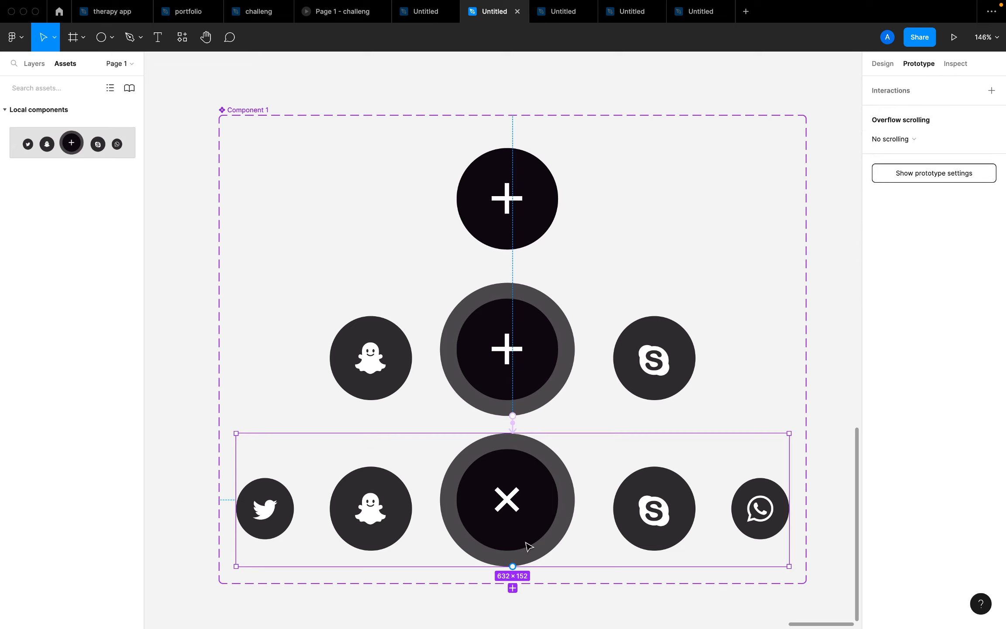
left_click_drag(512, 567, 443, 484)
left_click(508, 502)
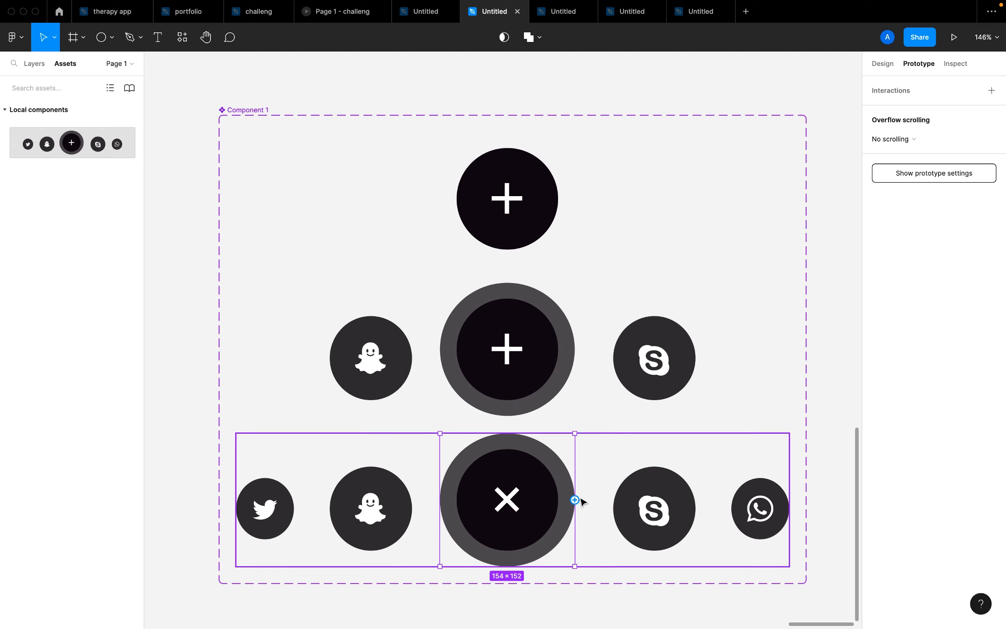
double_click(527, 503)
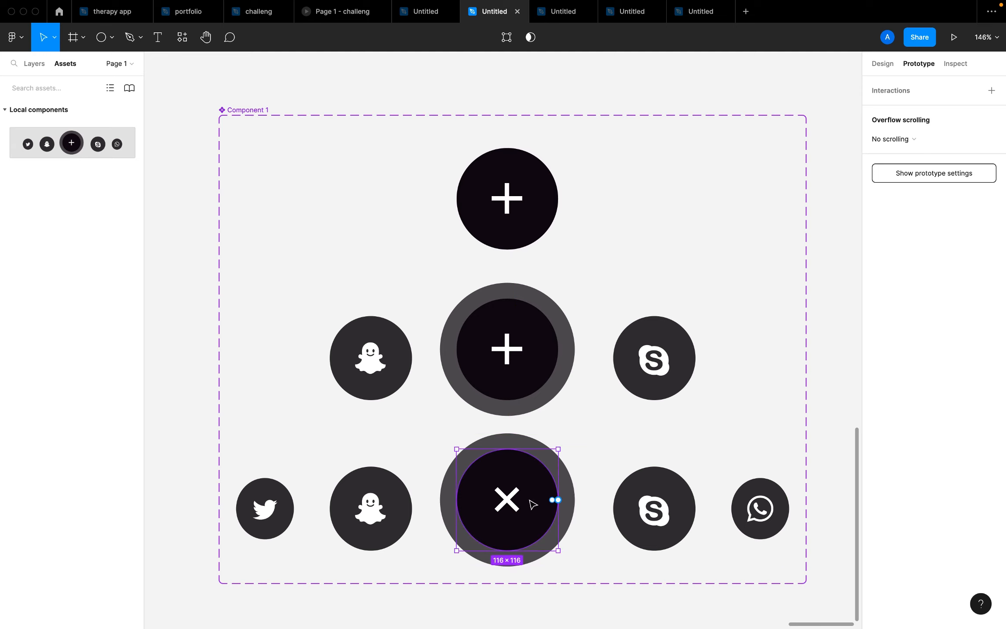
left_click_drag(553, 499, 533, 217)
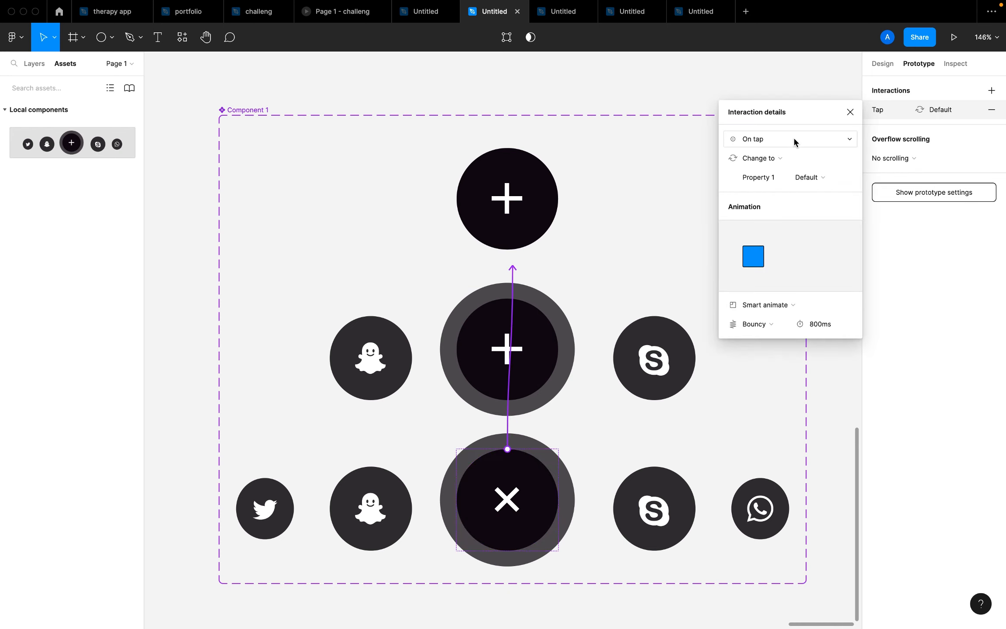
left_click(619, 101)
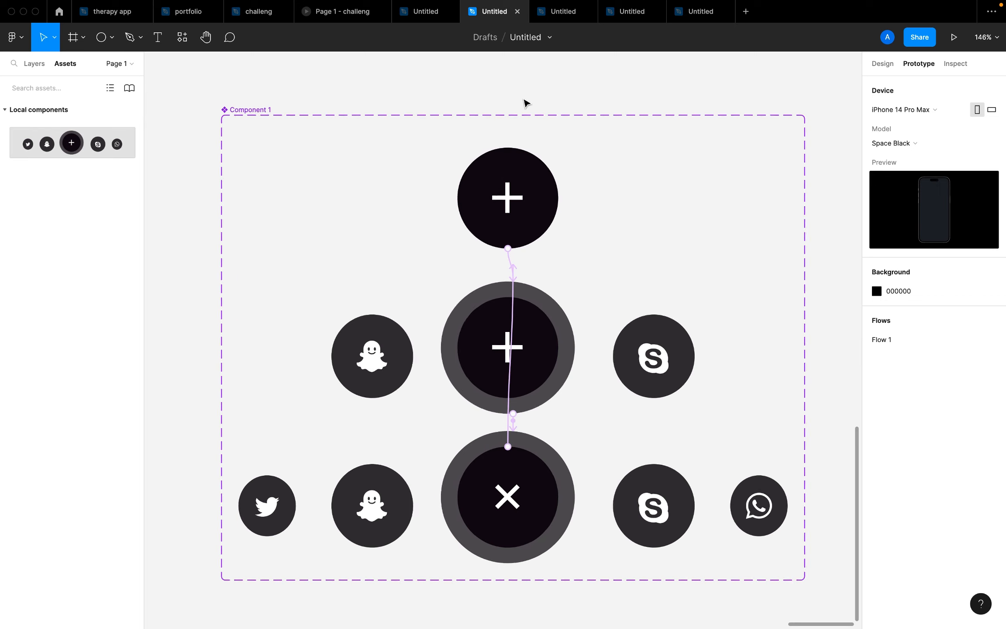
Add a MacBook Pro 16" frame beside the component set and place an instance of the menu component near its centre
scroll(526, 103, "down", 3)
scroll(481, 90, "down", 3)
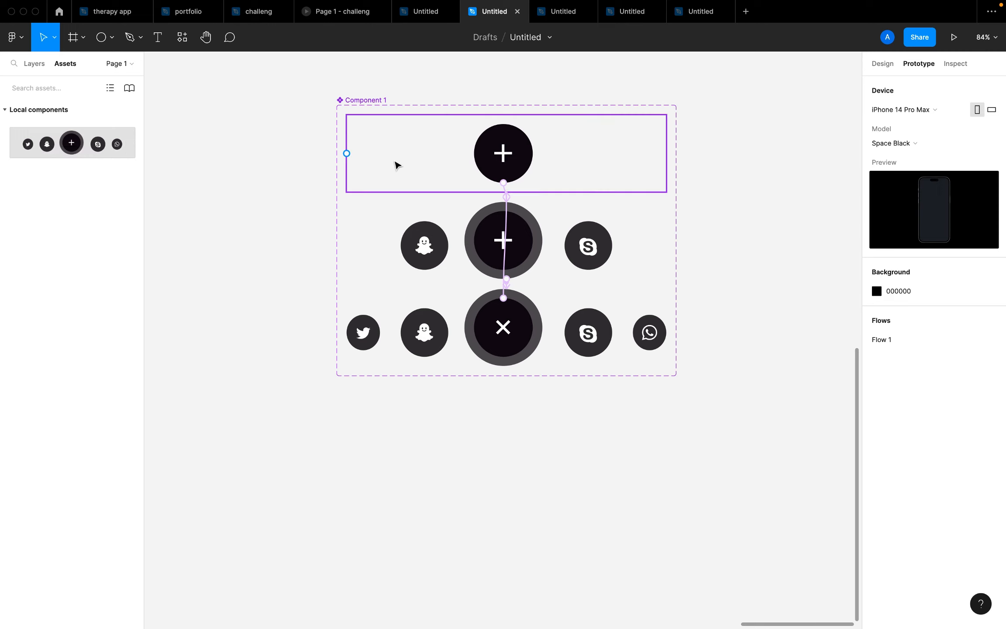
left_click_drag(745, 184, 882, 218)
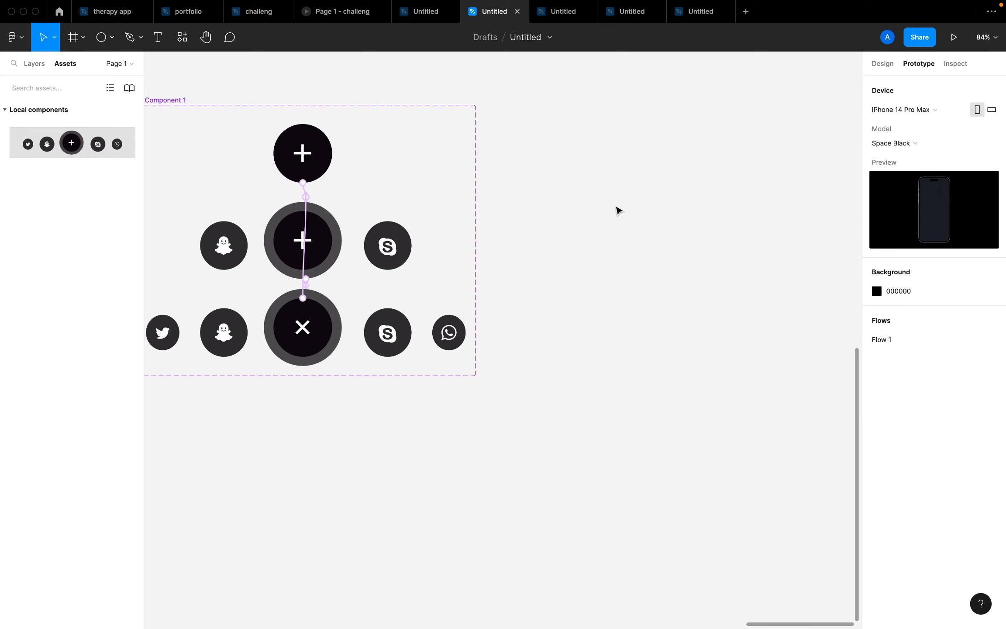
key("f")
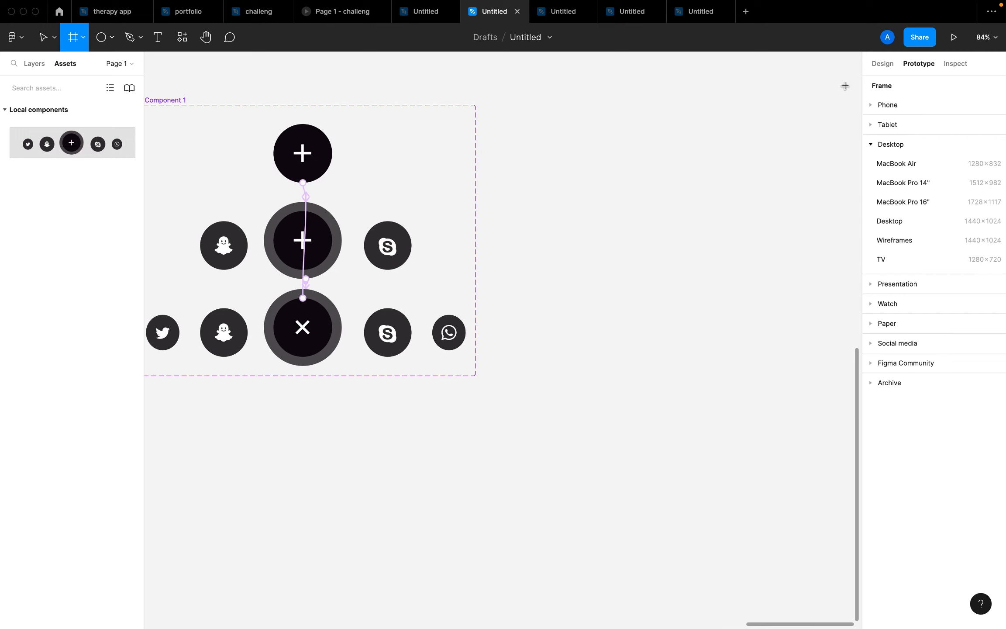
left_click(923, 202)
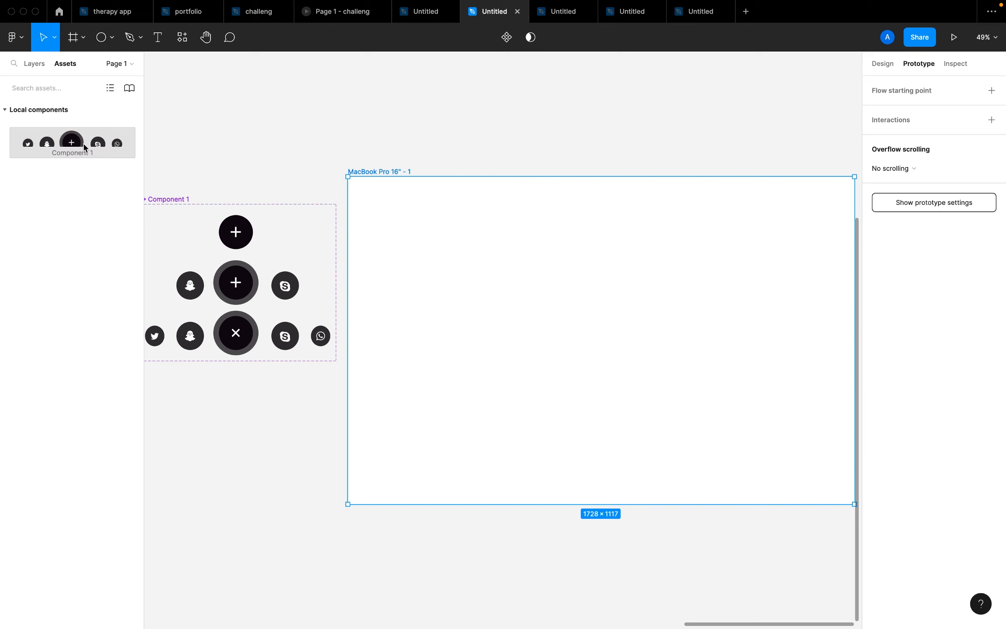
left_click_drag(82, 147, 646, 340)
left_click(657, 368)
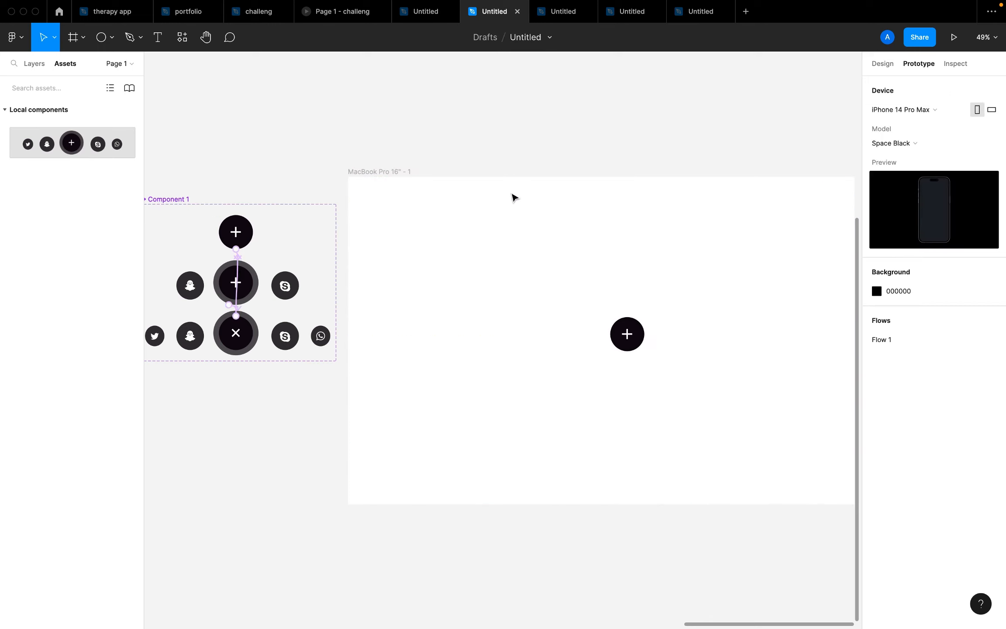
Preview the prototype with the MacBook Pro 16" frame selected, and return to the design file
left_click(378, 171)
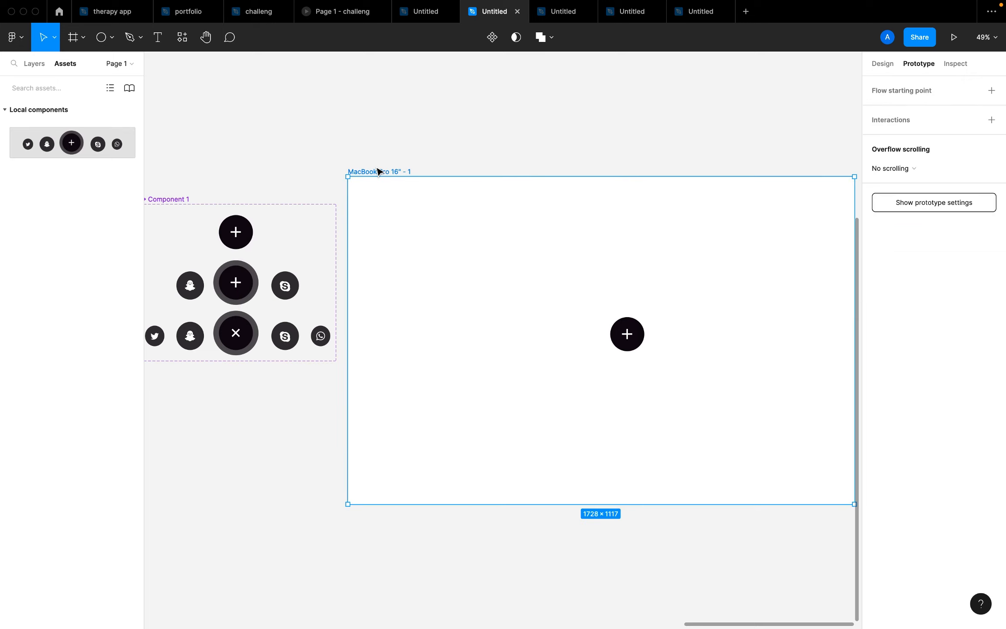
left_click(955, 46)
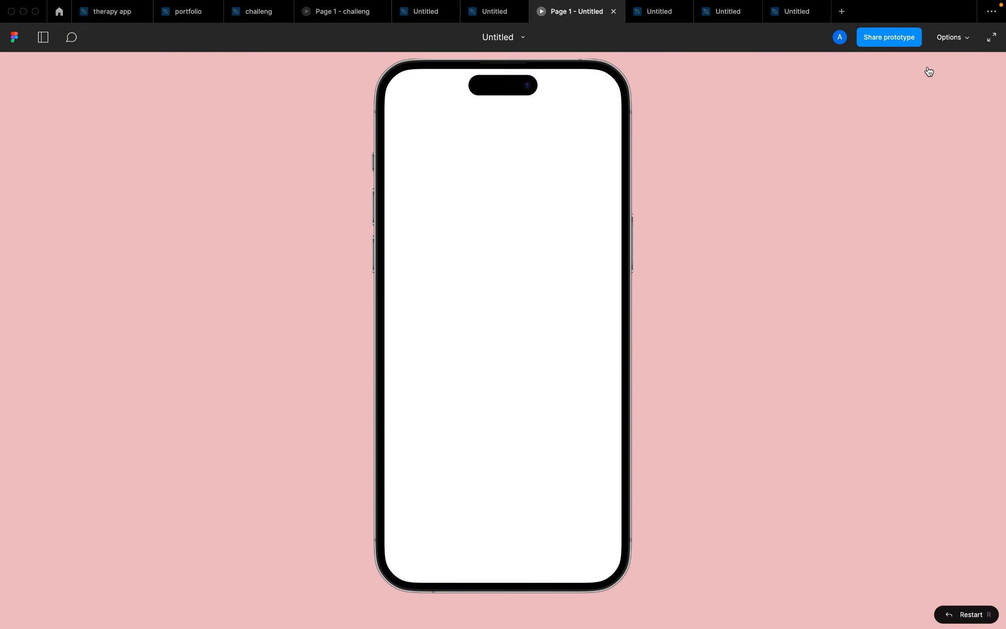
left_click(492, 11)
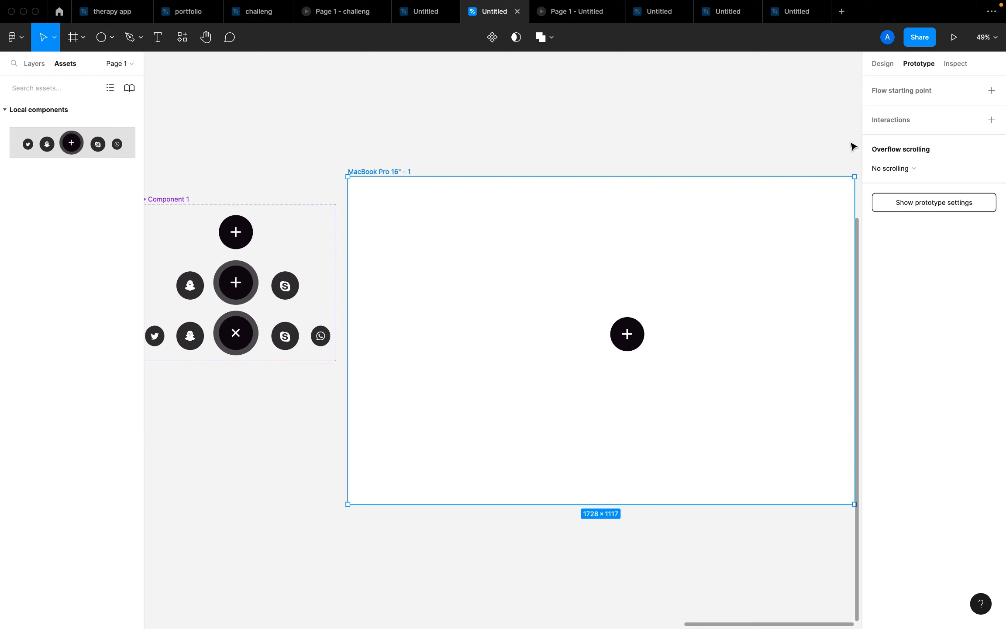
Set the prototype background colour to white (FFFFFF) in the prototype settings
left_click(813, 135)
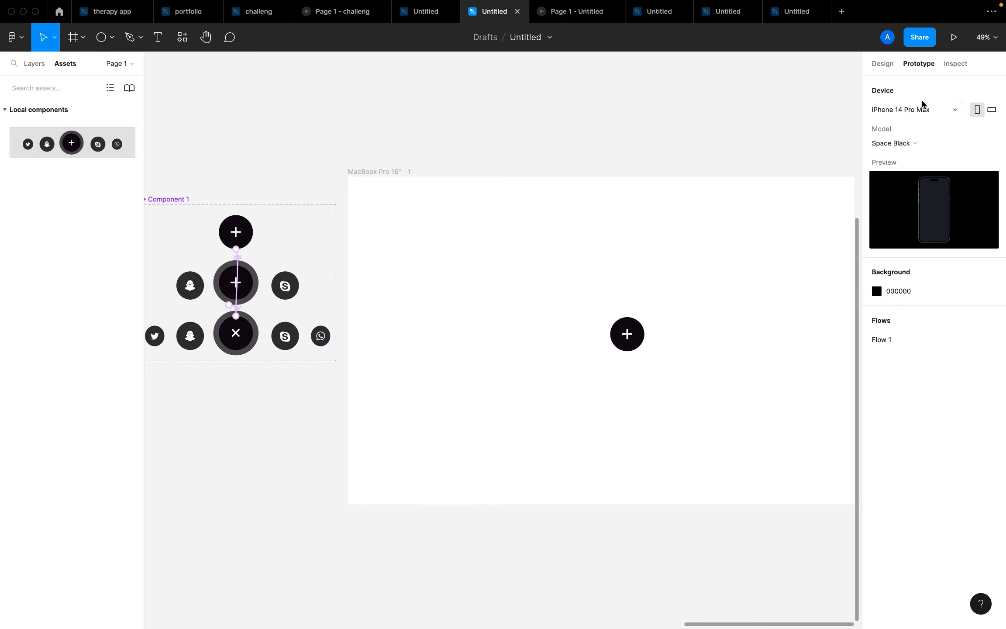
left_click(373, 180)
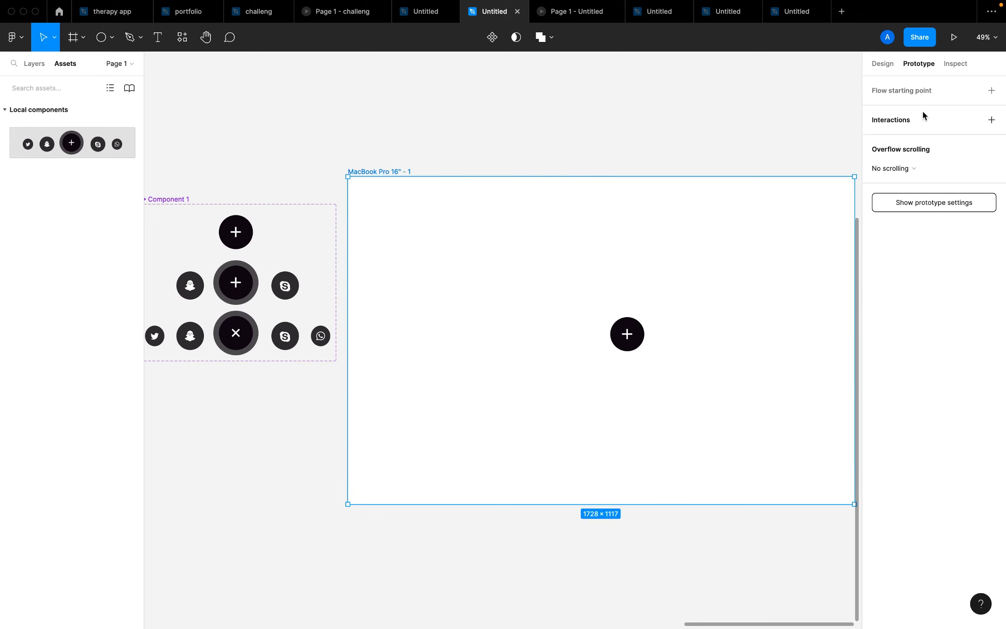
left_click(761, 109)
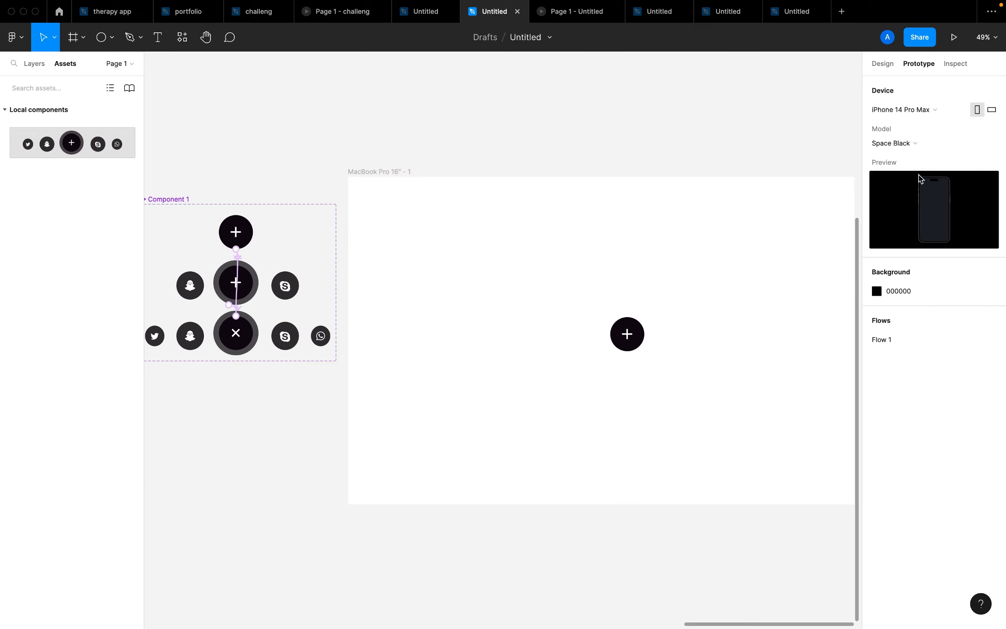
left_click(876, 290)
left_click_drag(791, 368, 708, 263)
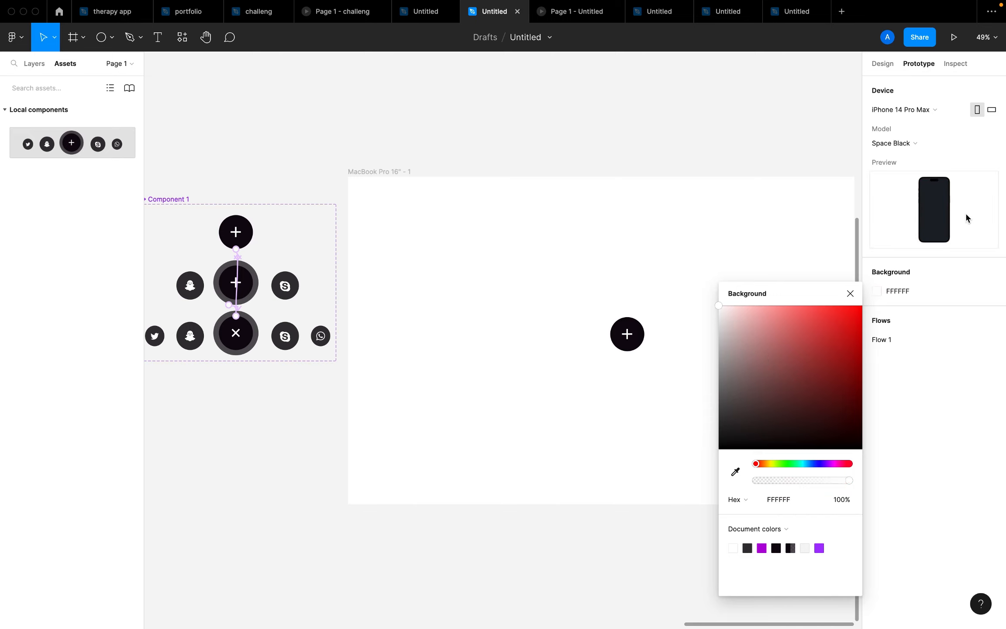
left_click(843, 296)
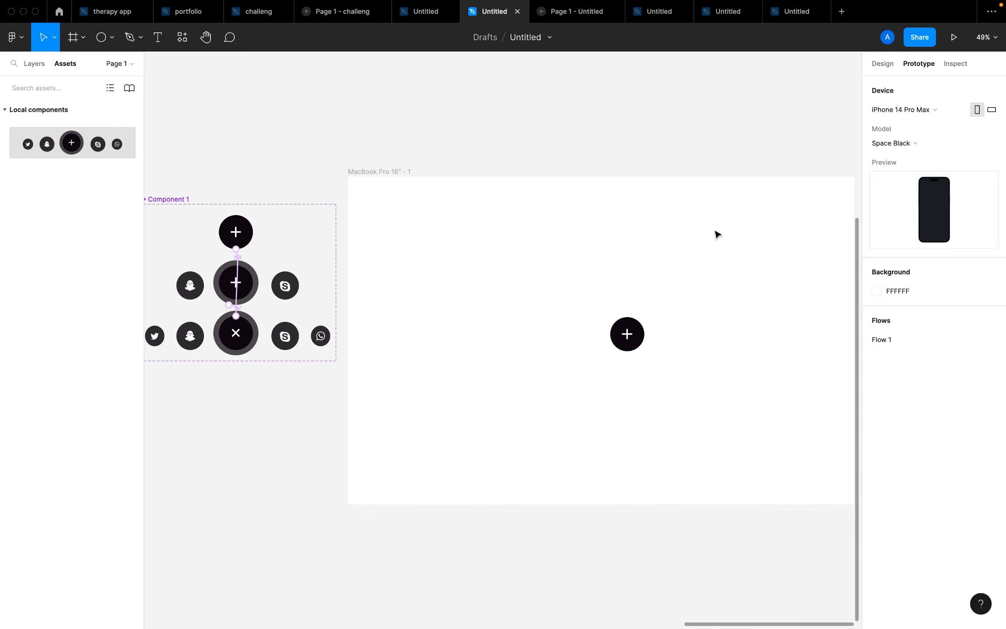
left_click(411, 175)
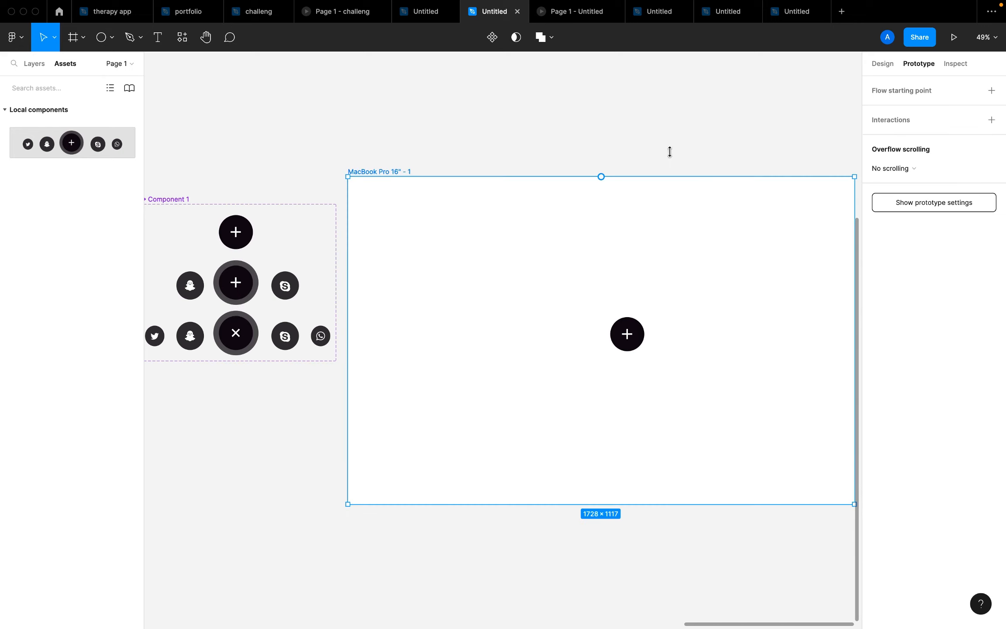
left_click(714, 120)
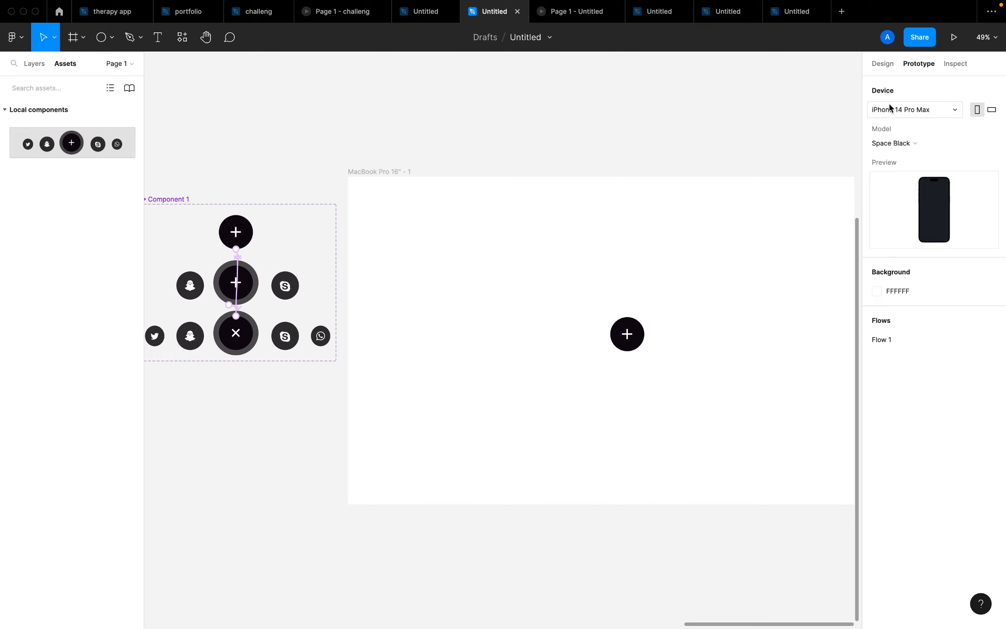
Set the prototype preview device to MacBook Pro 16" in the prototype settings
left_click(886, 67)
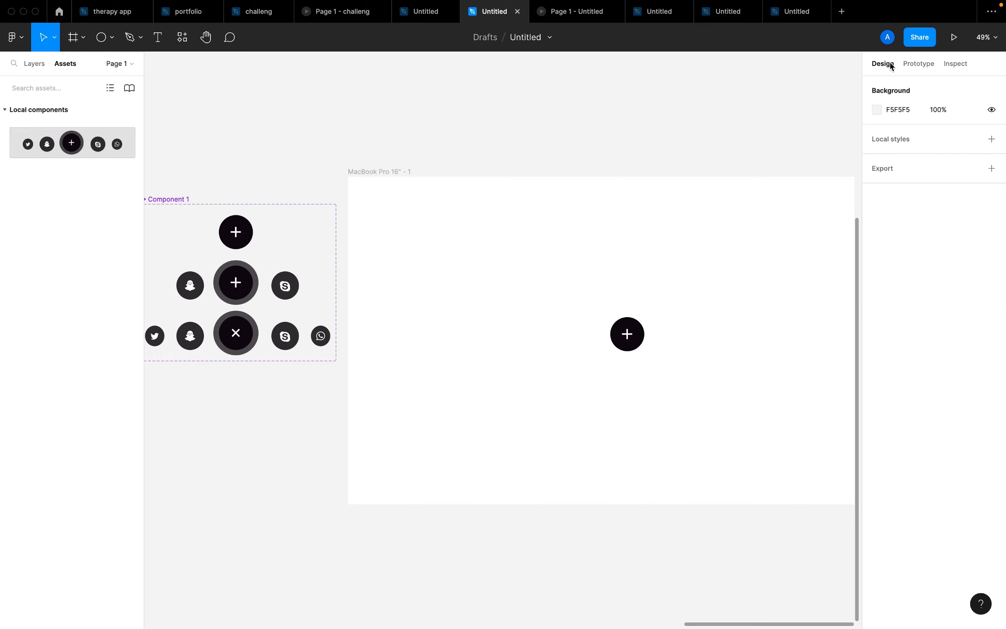
left_click(952, 64)
left_click(920, 65)
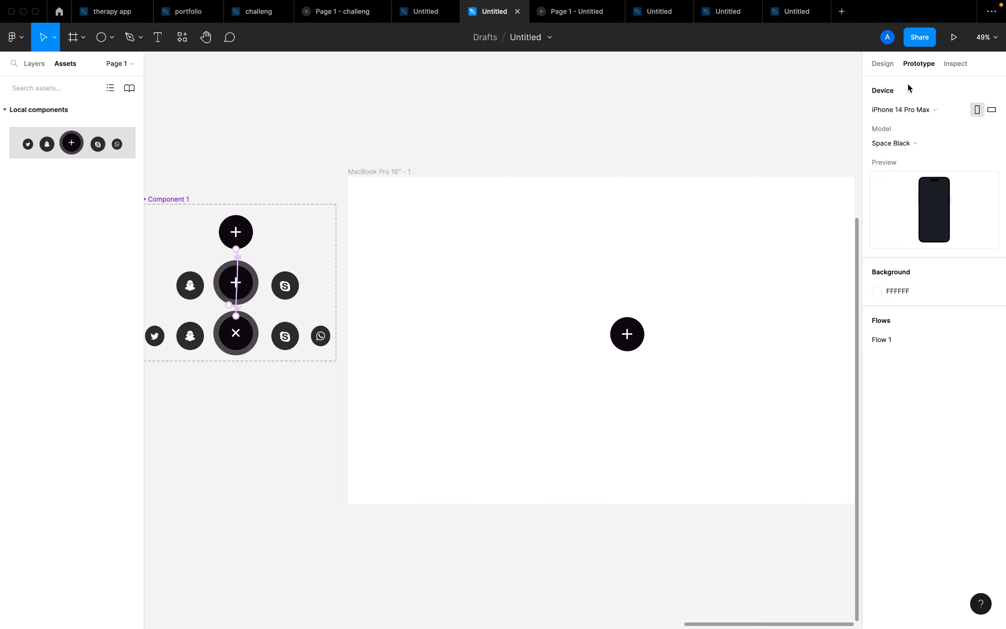
left_click(911, 115)
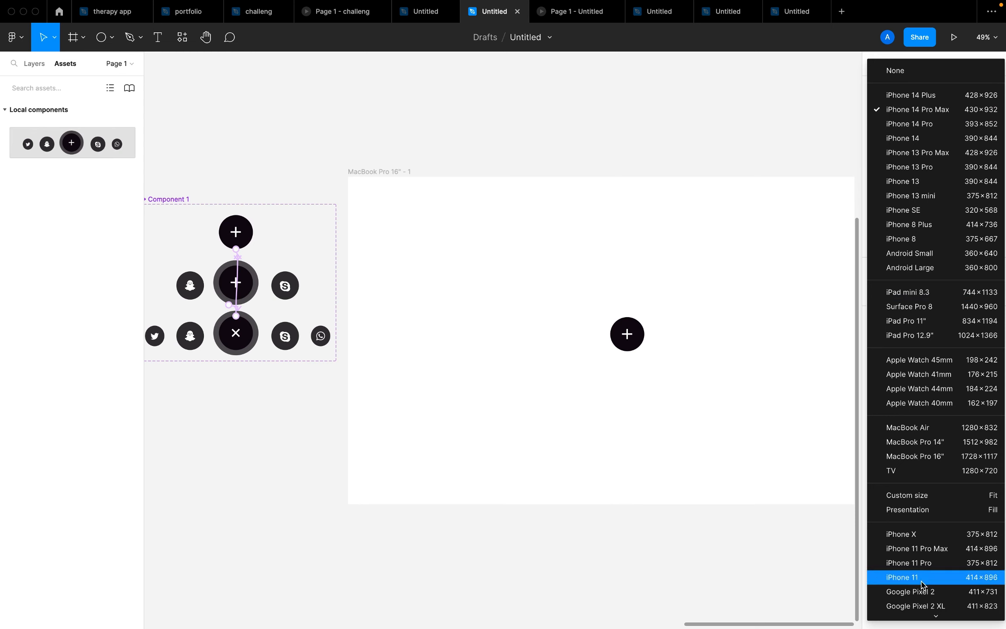
mouse_move(936, 619)
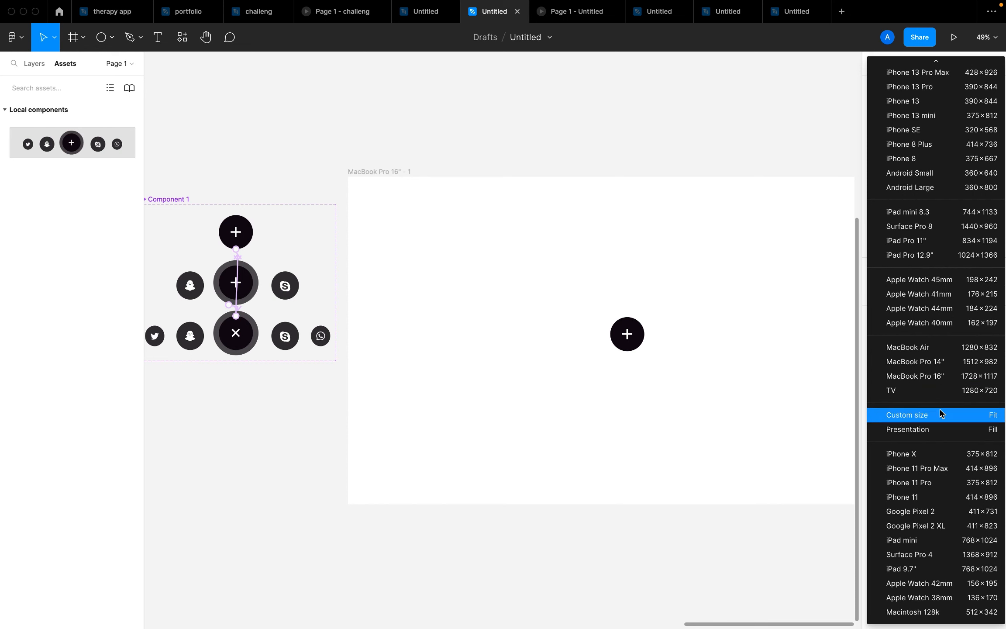
left_click(940, 379)
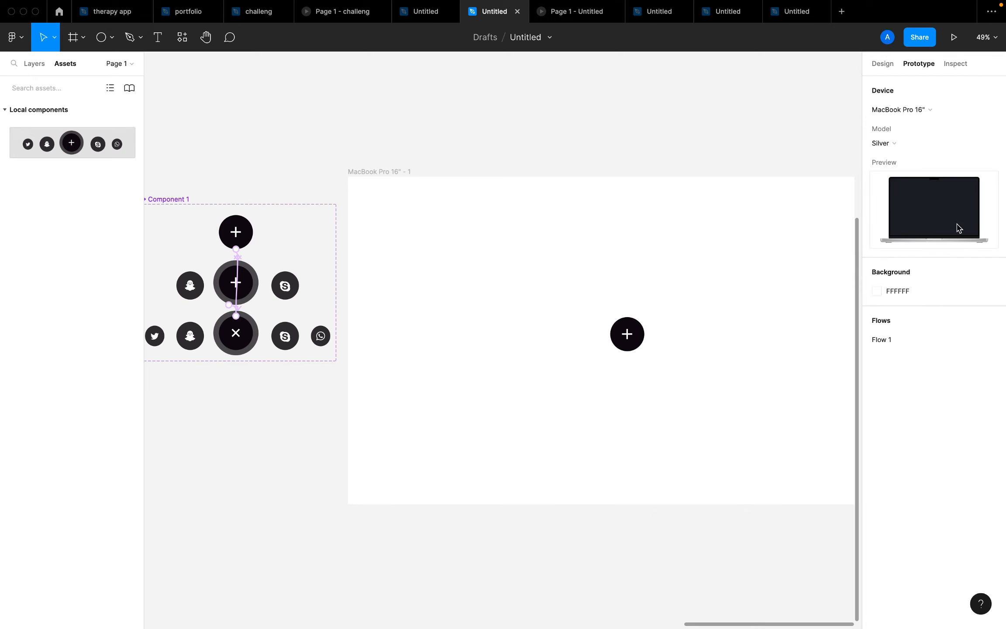
Preview the MacBook Pro 16" frame, testing the icon menu's opening and closing animation repeatedly, and return to the frame's design properties
left_click(398, 172)
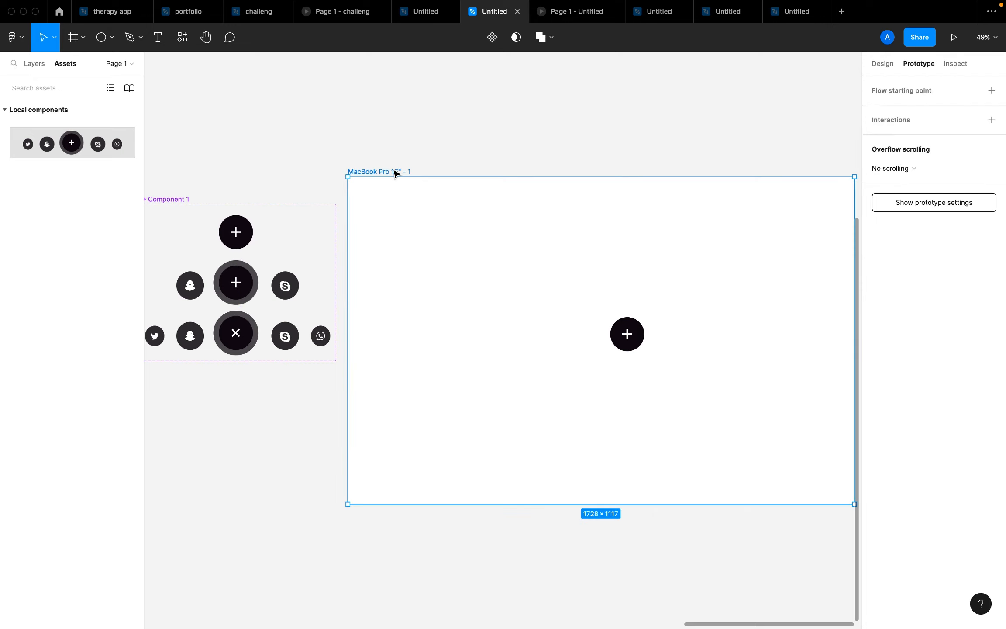
left_click(953, 38)
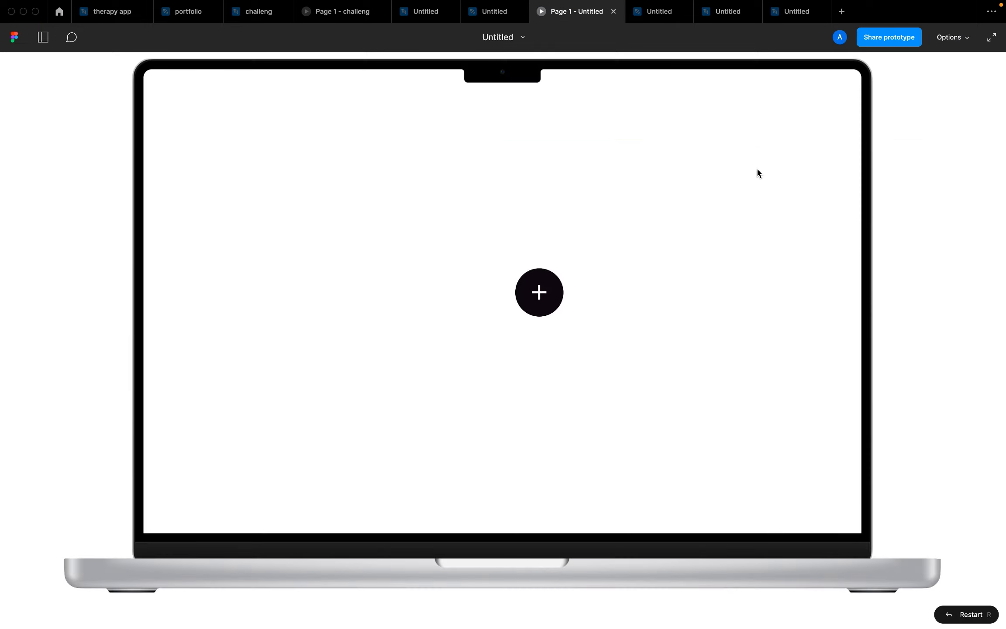
left_click(540, 300)
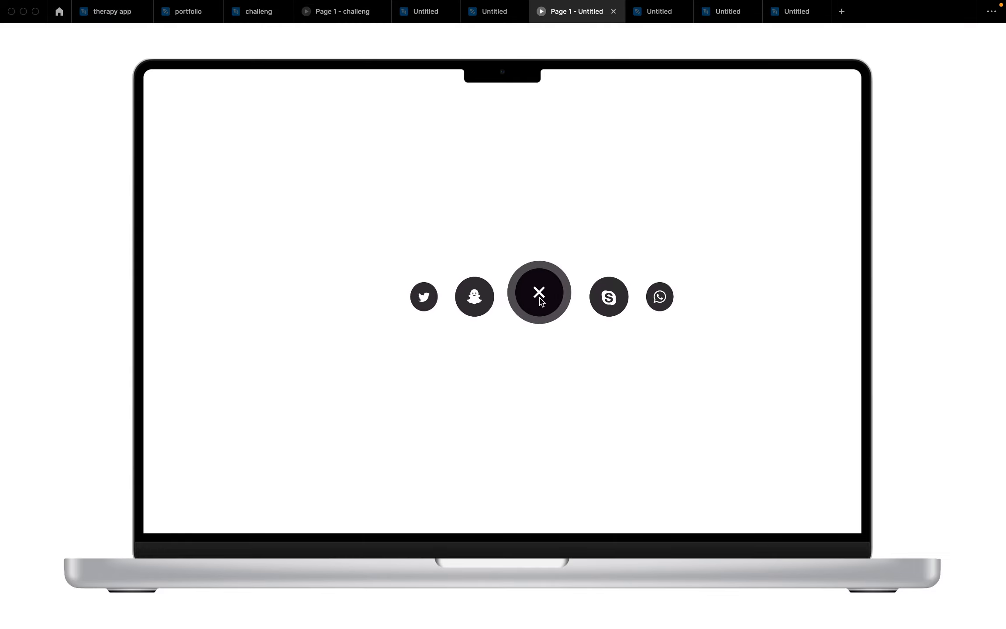
left_click(540, 299)
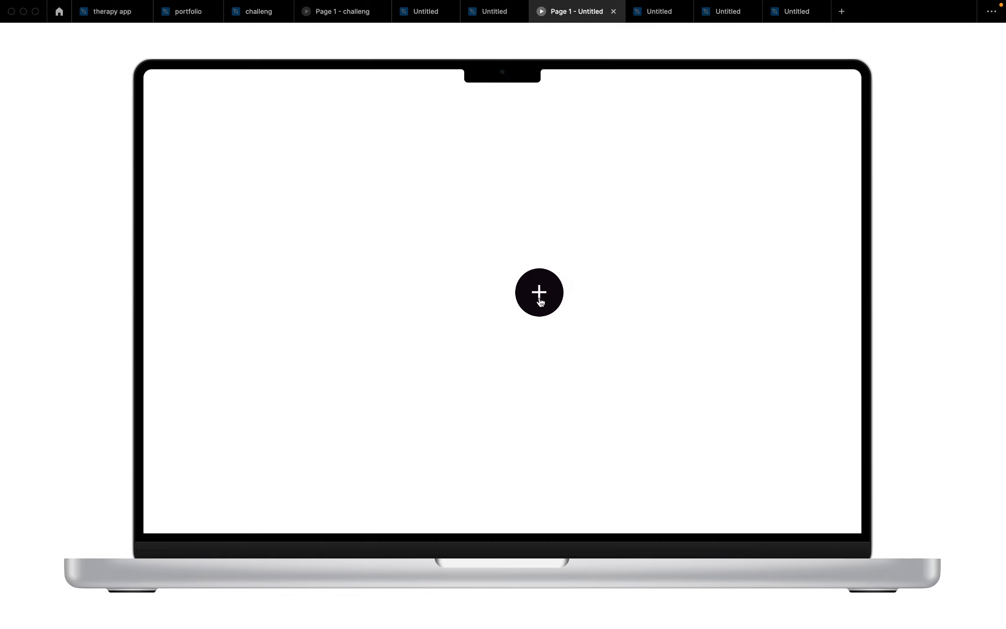
left_click(540, 300)
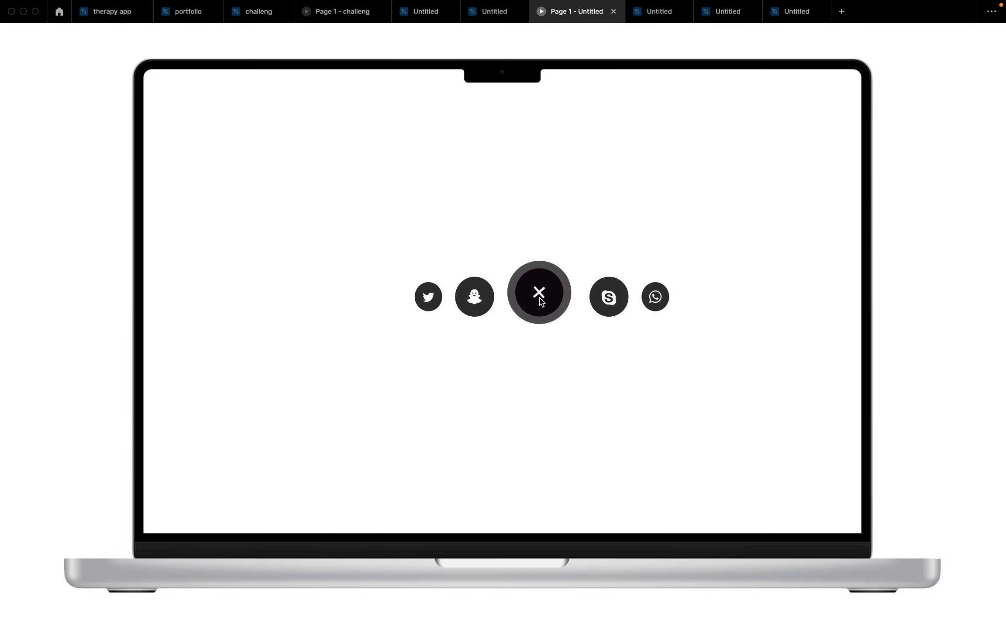
left_click(540, 301)
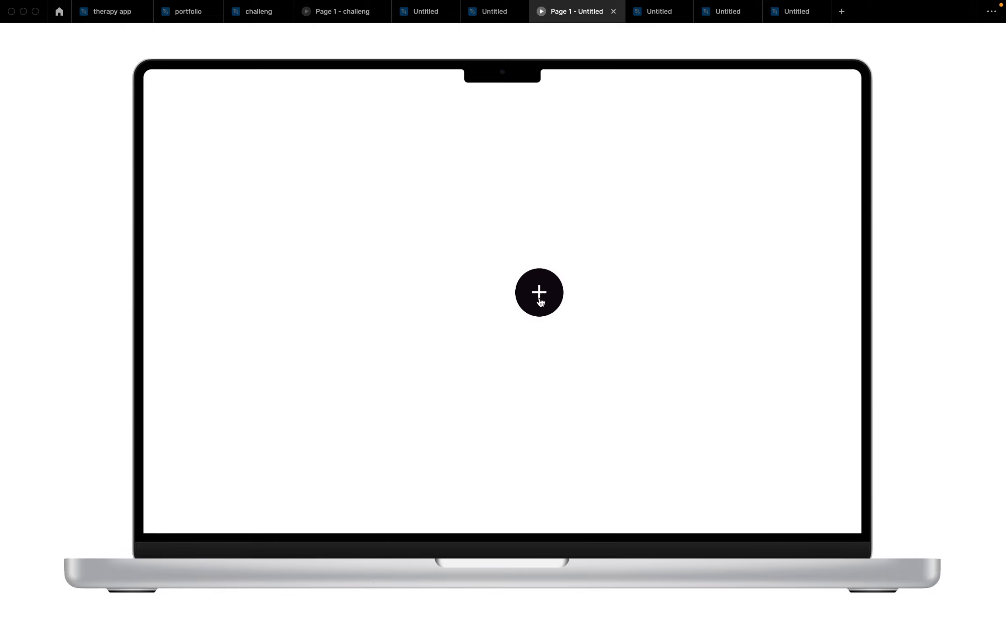
left_click(541, 301)
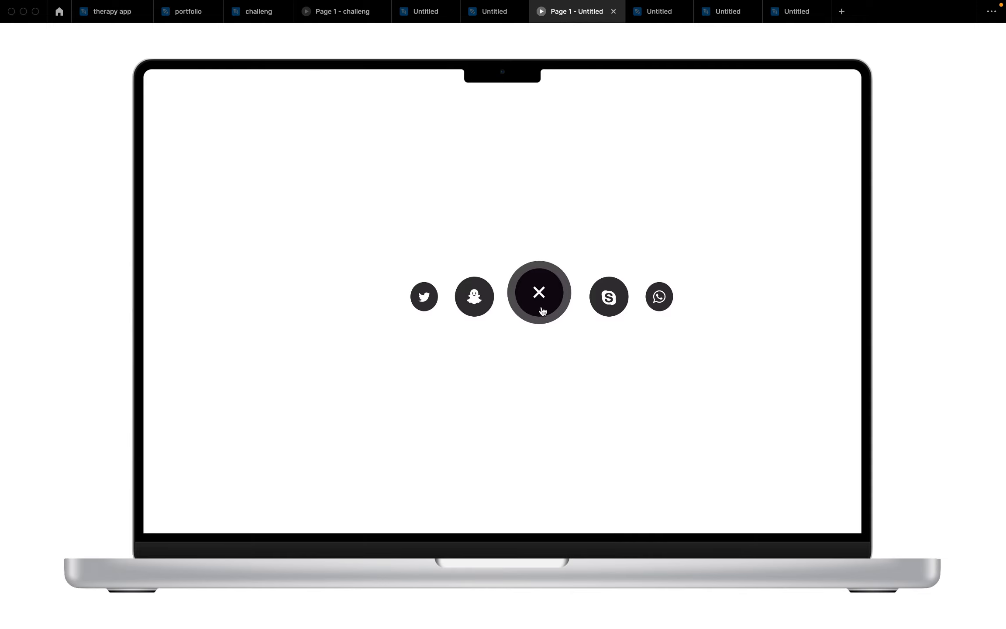
left_click(537, 299)
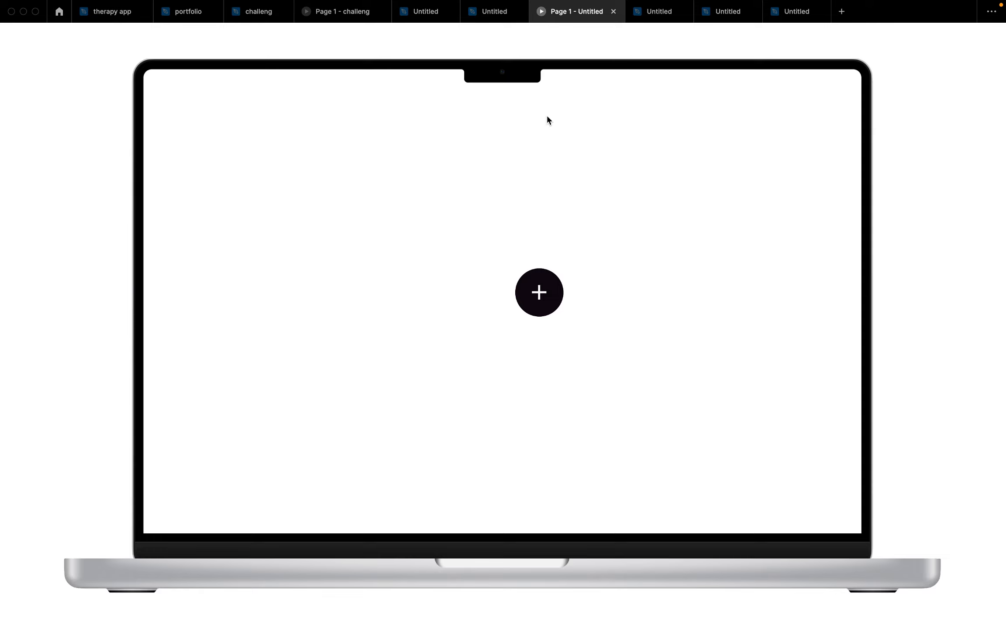
left_click(494, 11)
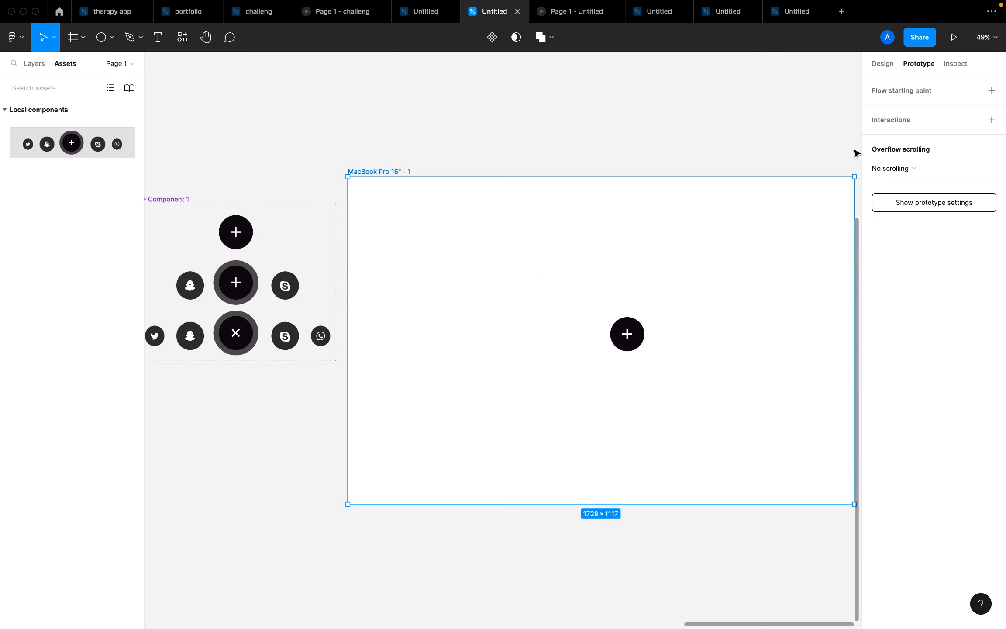
left_click(882, 66)
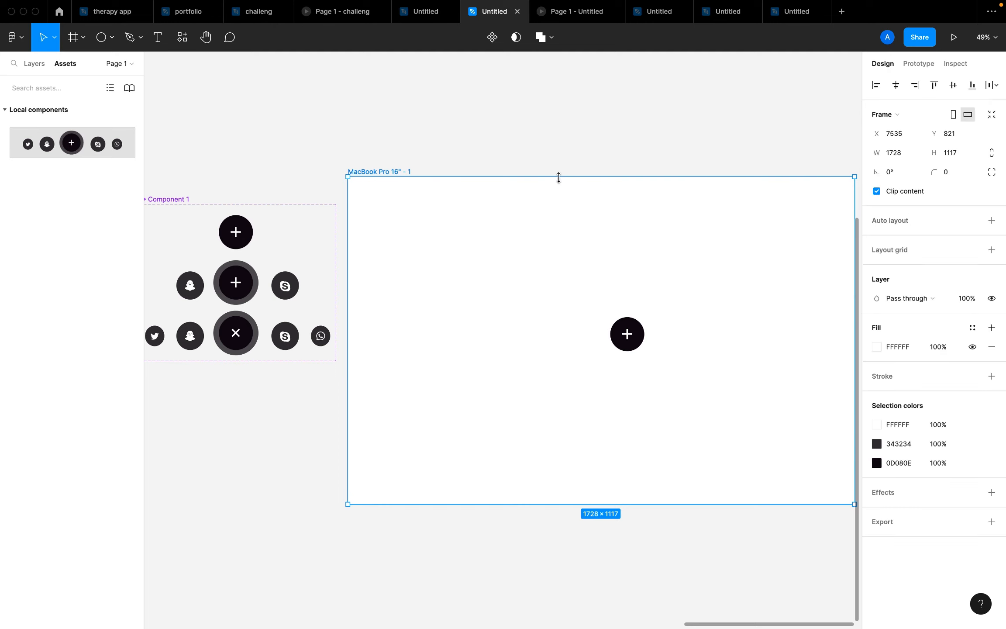